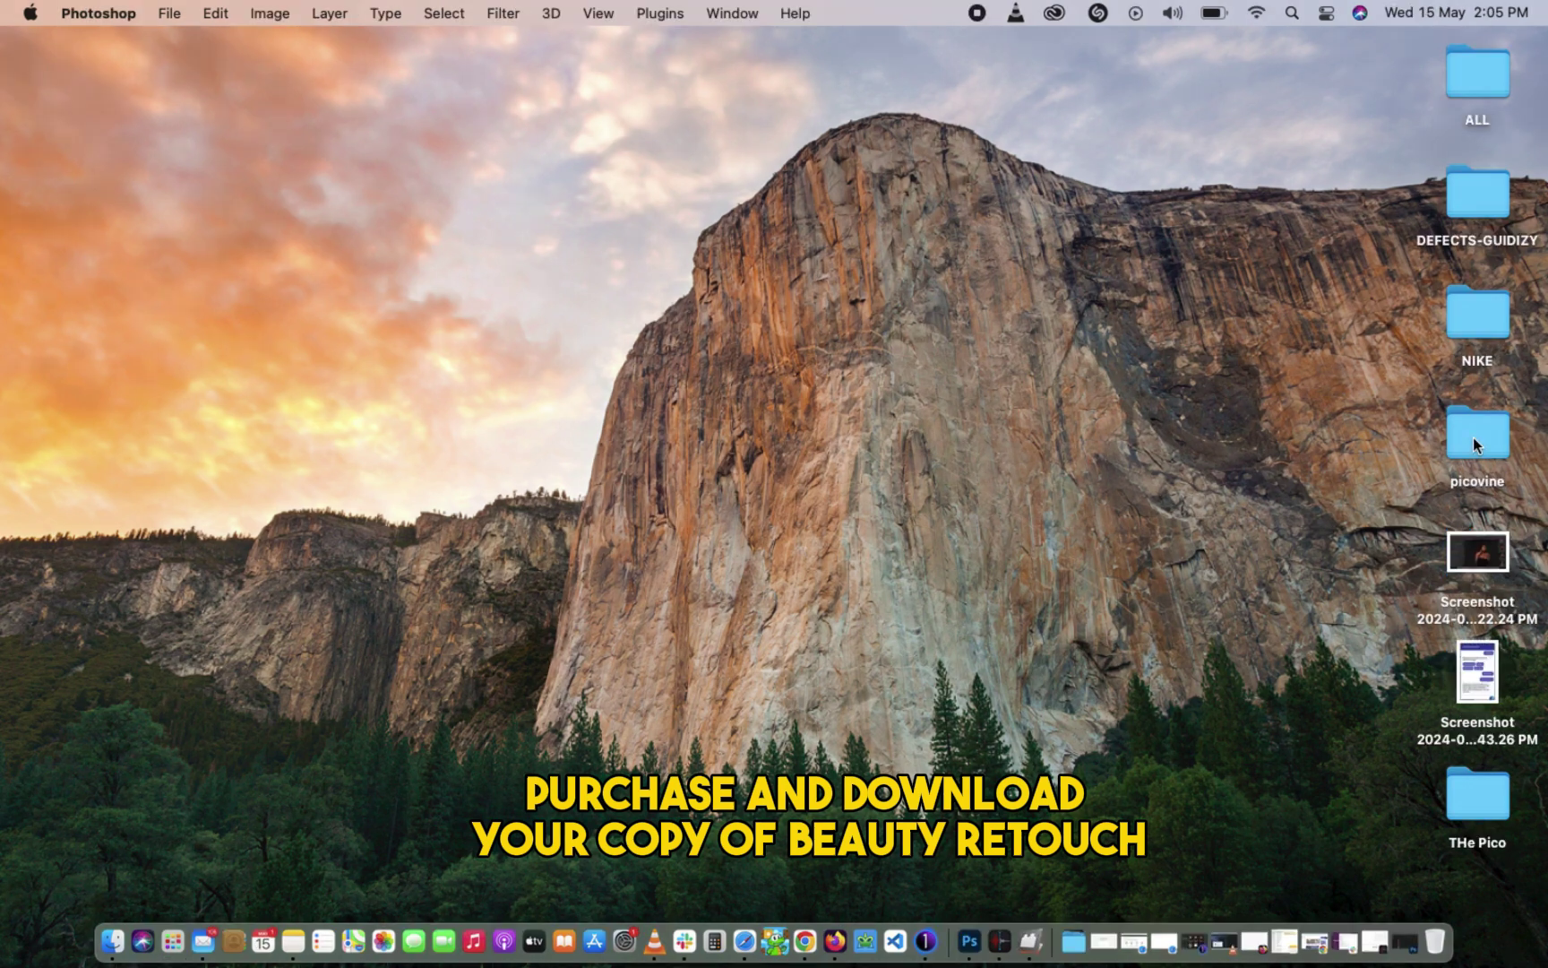
Open the picovine folder, then Beauty Retouch Mac, then + Installation File
left_click(1473, 436)
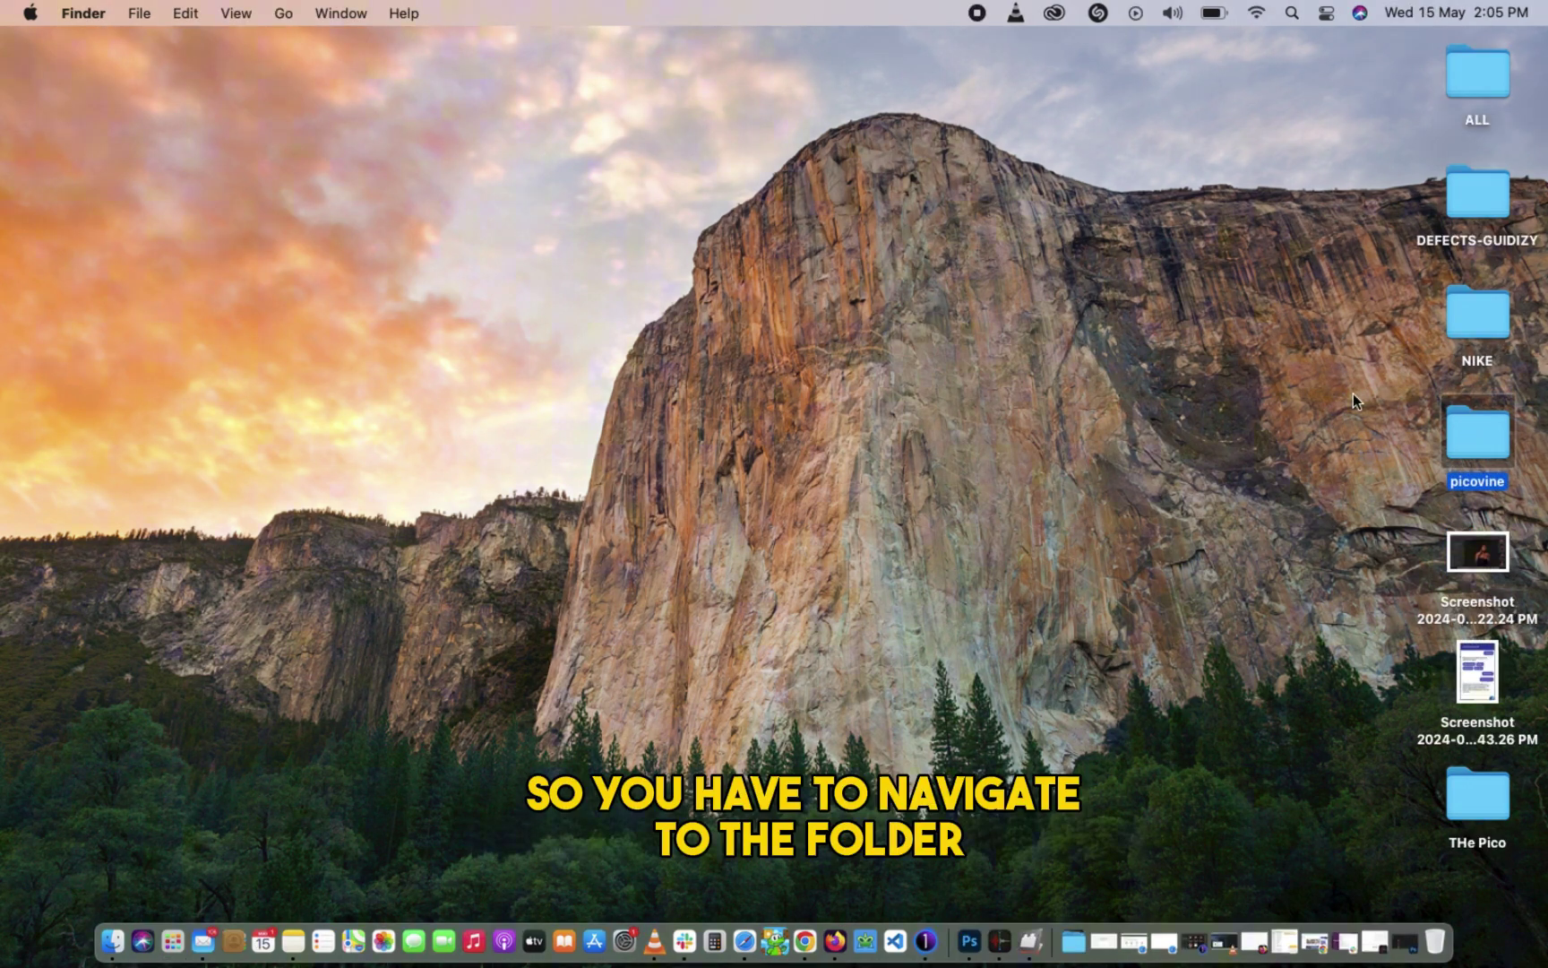
key("super+o")
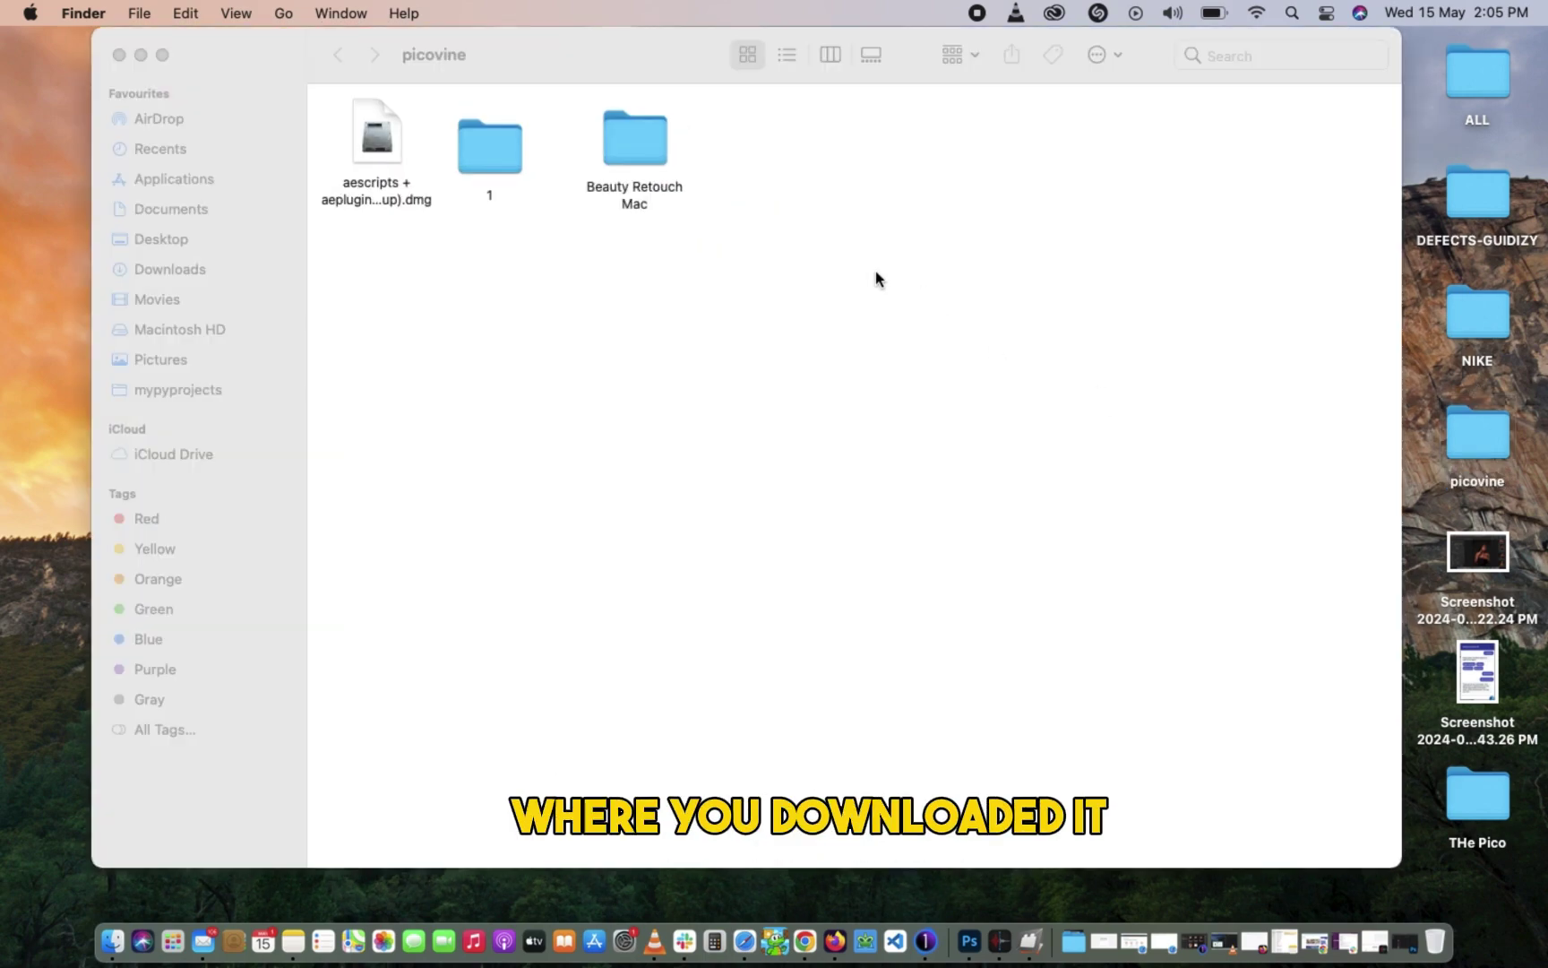
double_click(632, 136)
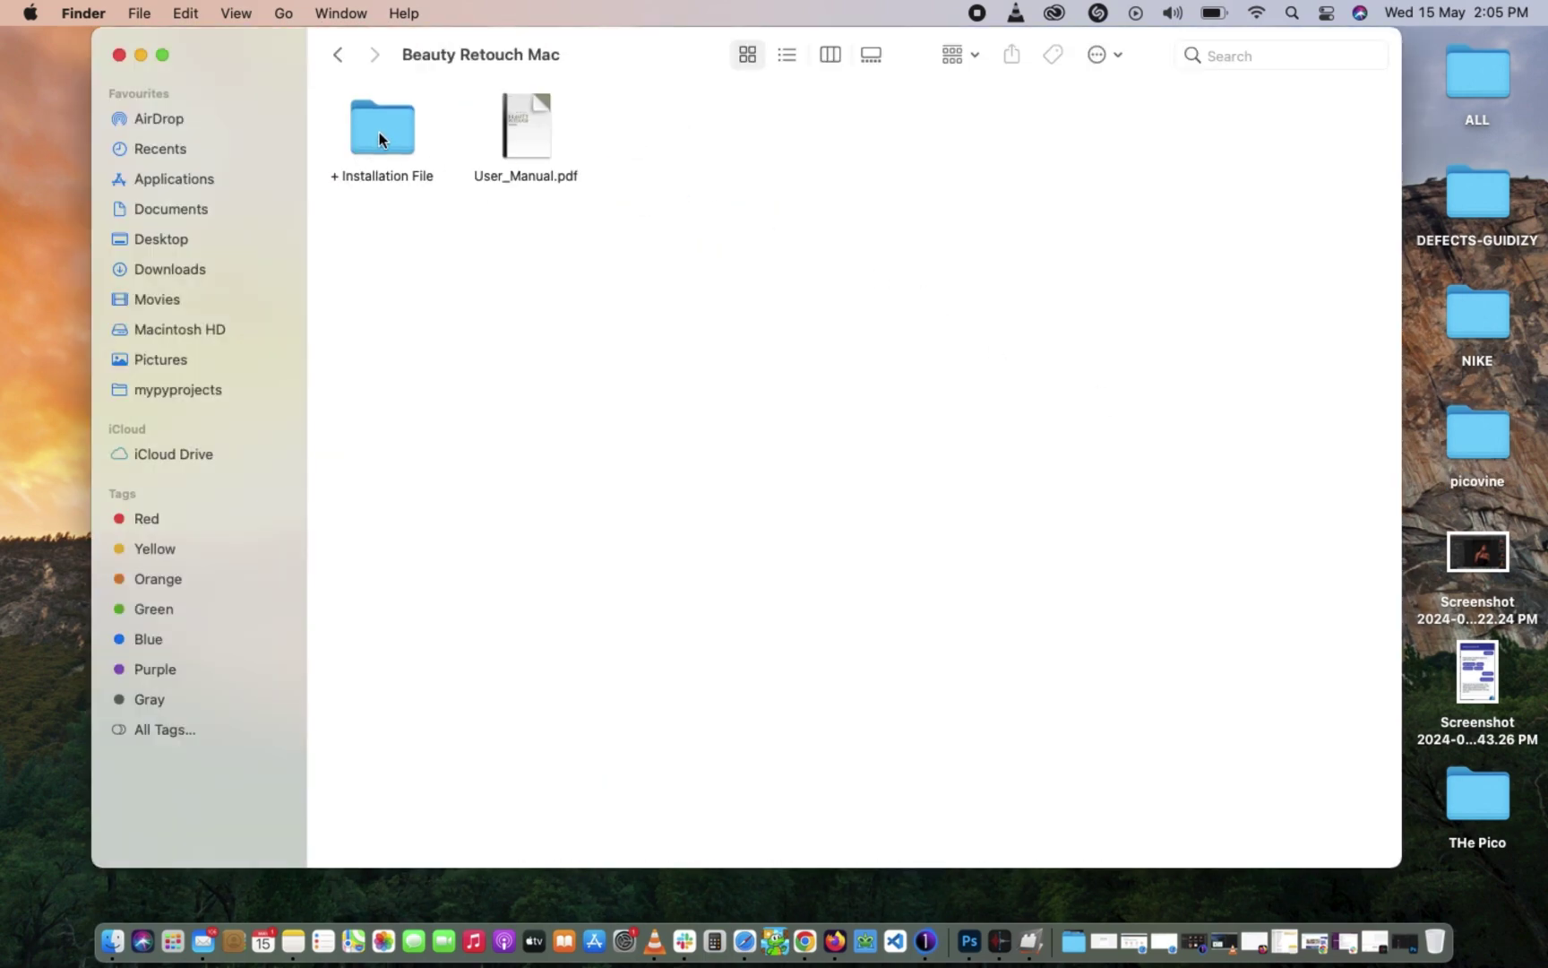
double_click(379, 132)
Open BeautyRetouch.dmg from its context menu to mount the disk image
left_click(388, 123)
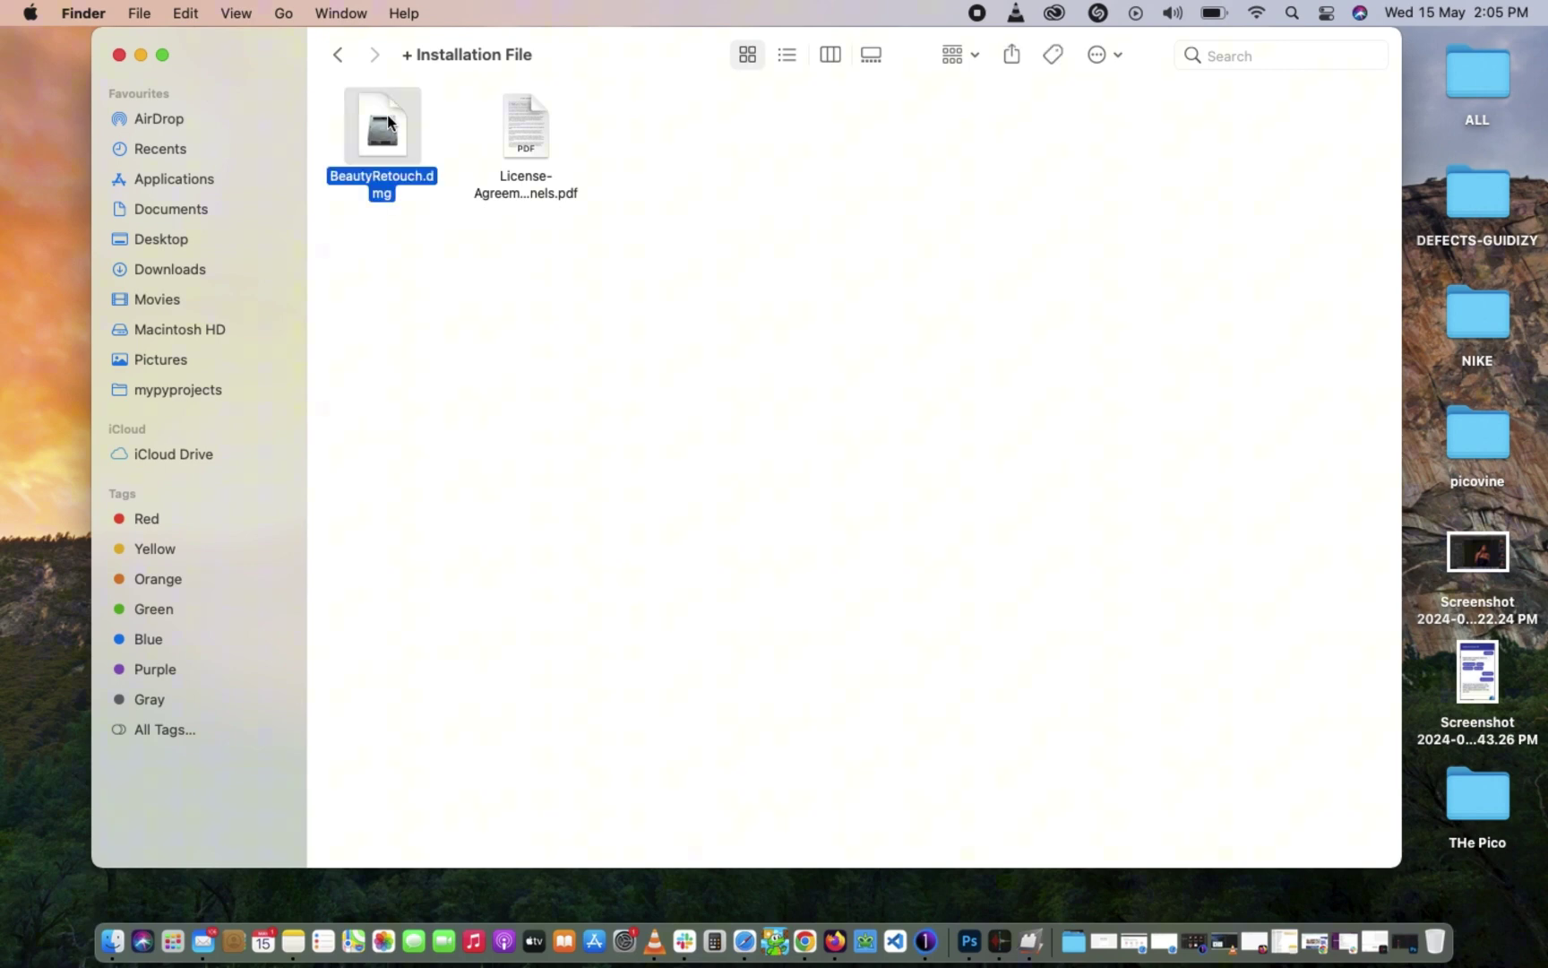
right_click(387, 116)
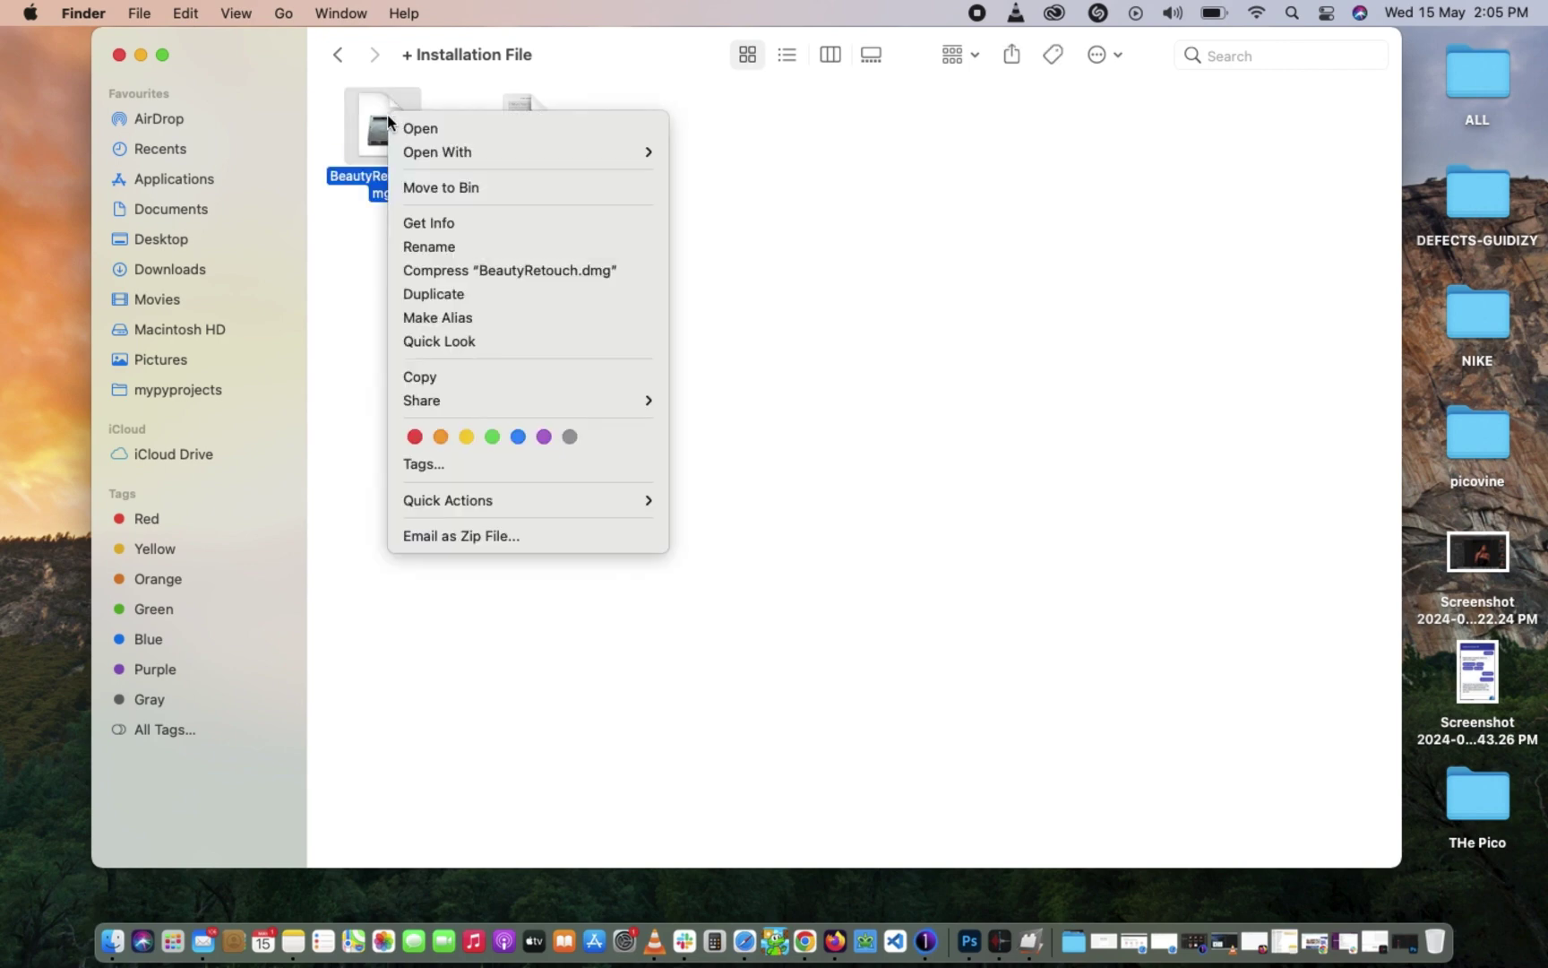
left_click(459, 130)
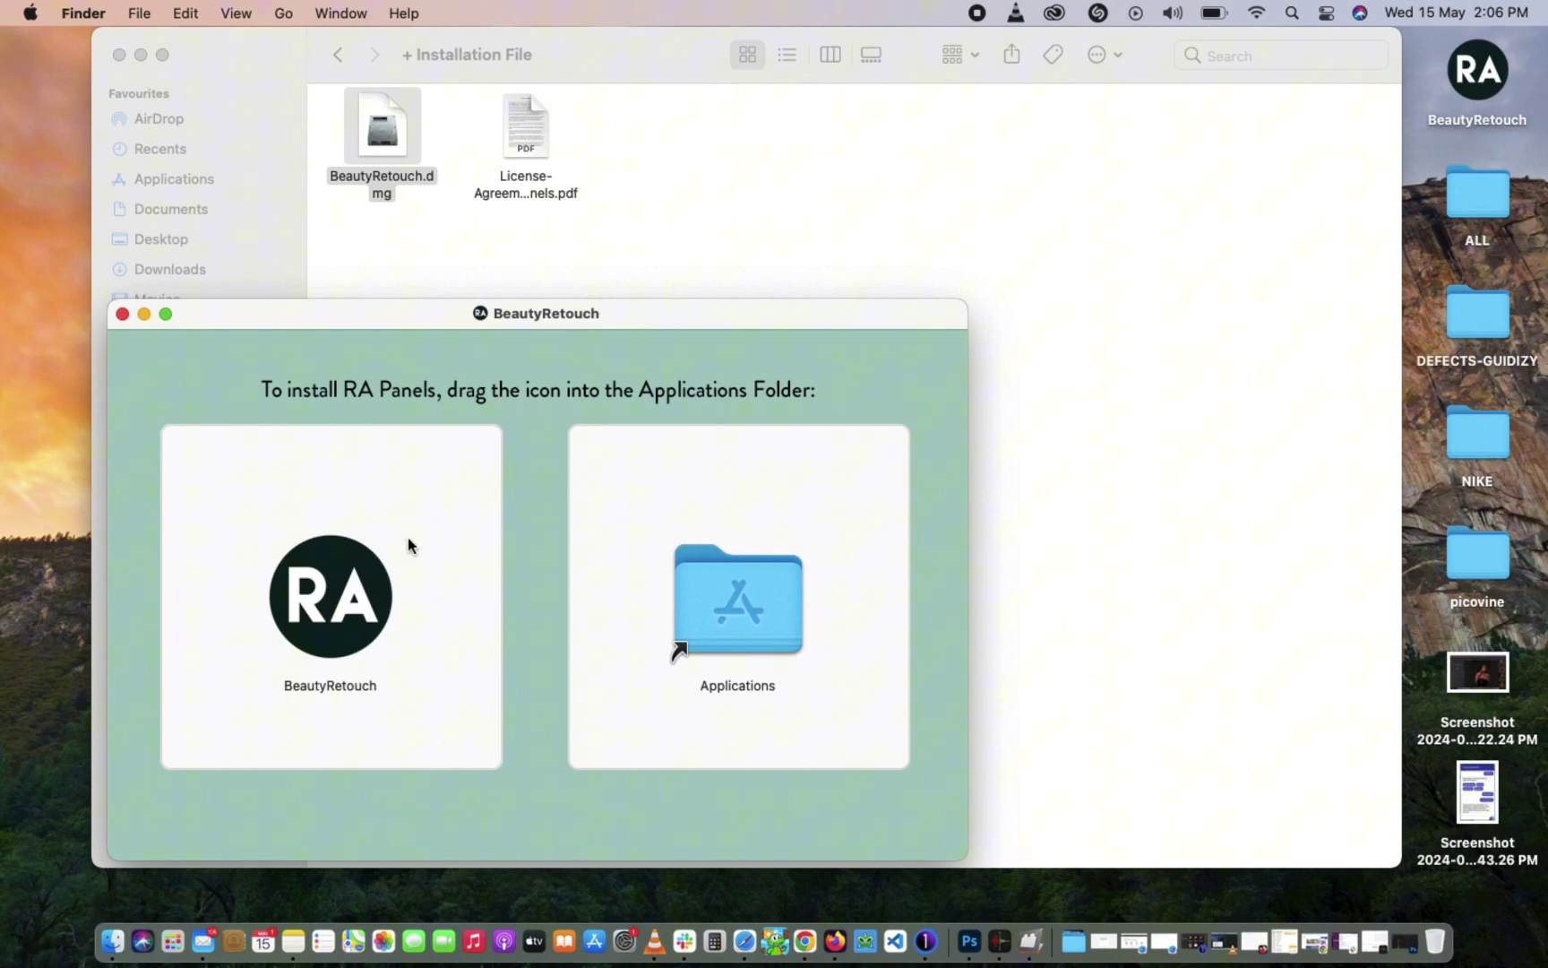
Drag the BeautyRetouch icon onto the Applications folder to copy the 149.5 MB app
left_click_drag(345, 579, 736, 593)
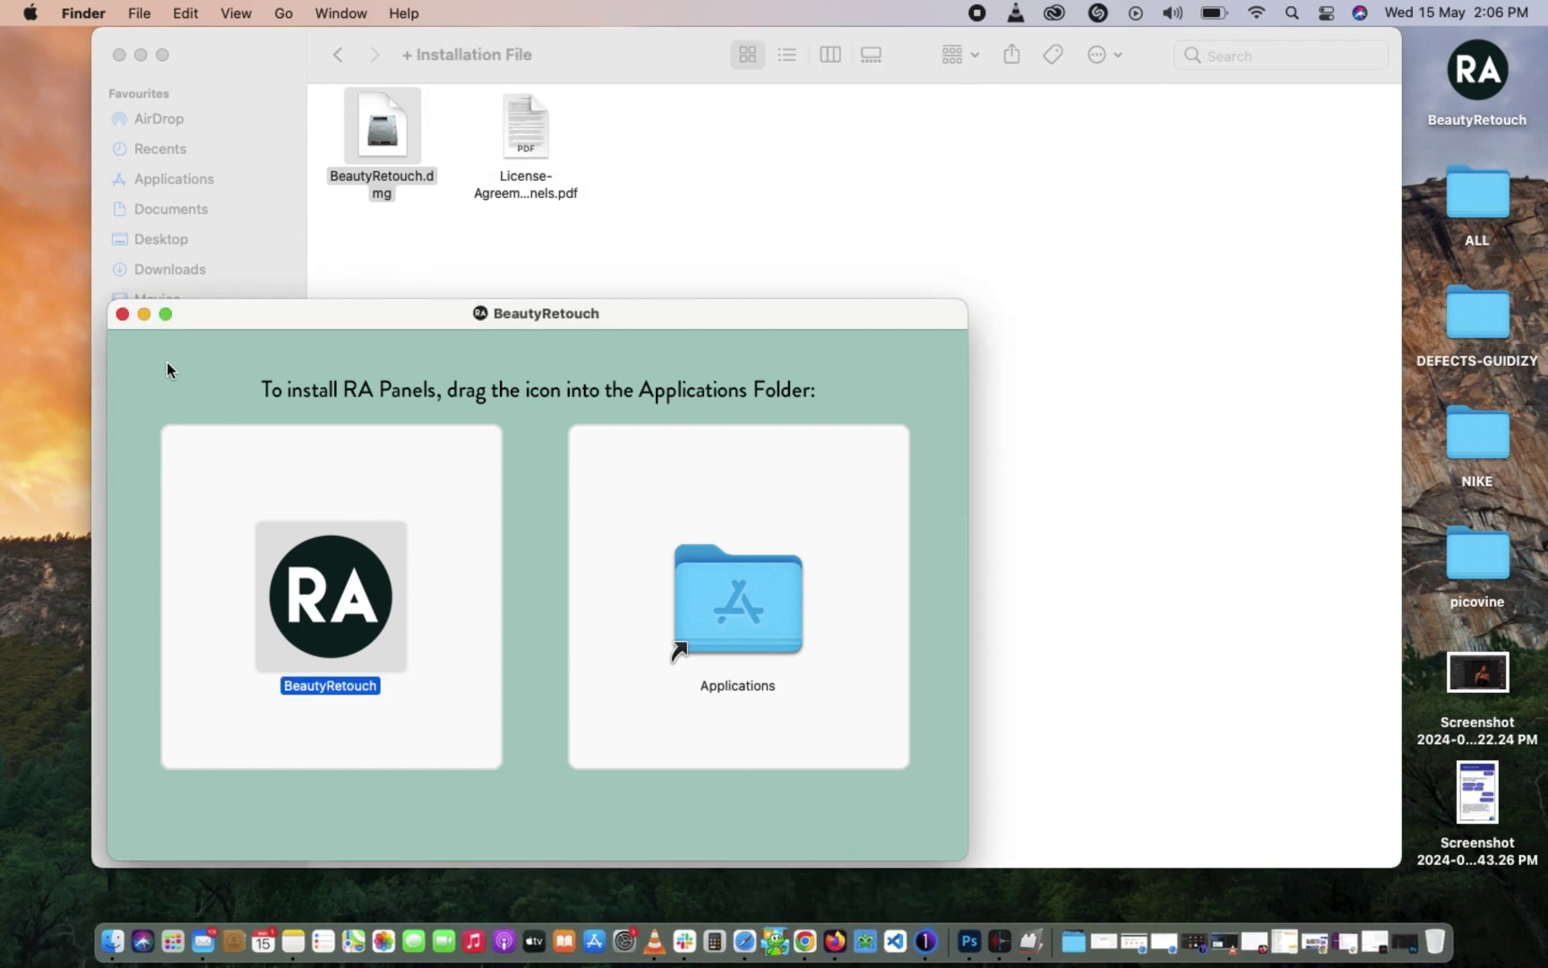
Close the installer window and launch BeautyRetouch from page 2 of Launchpad
left_click(122, 314)
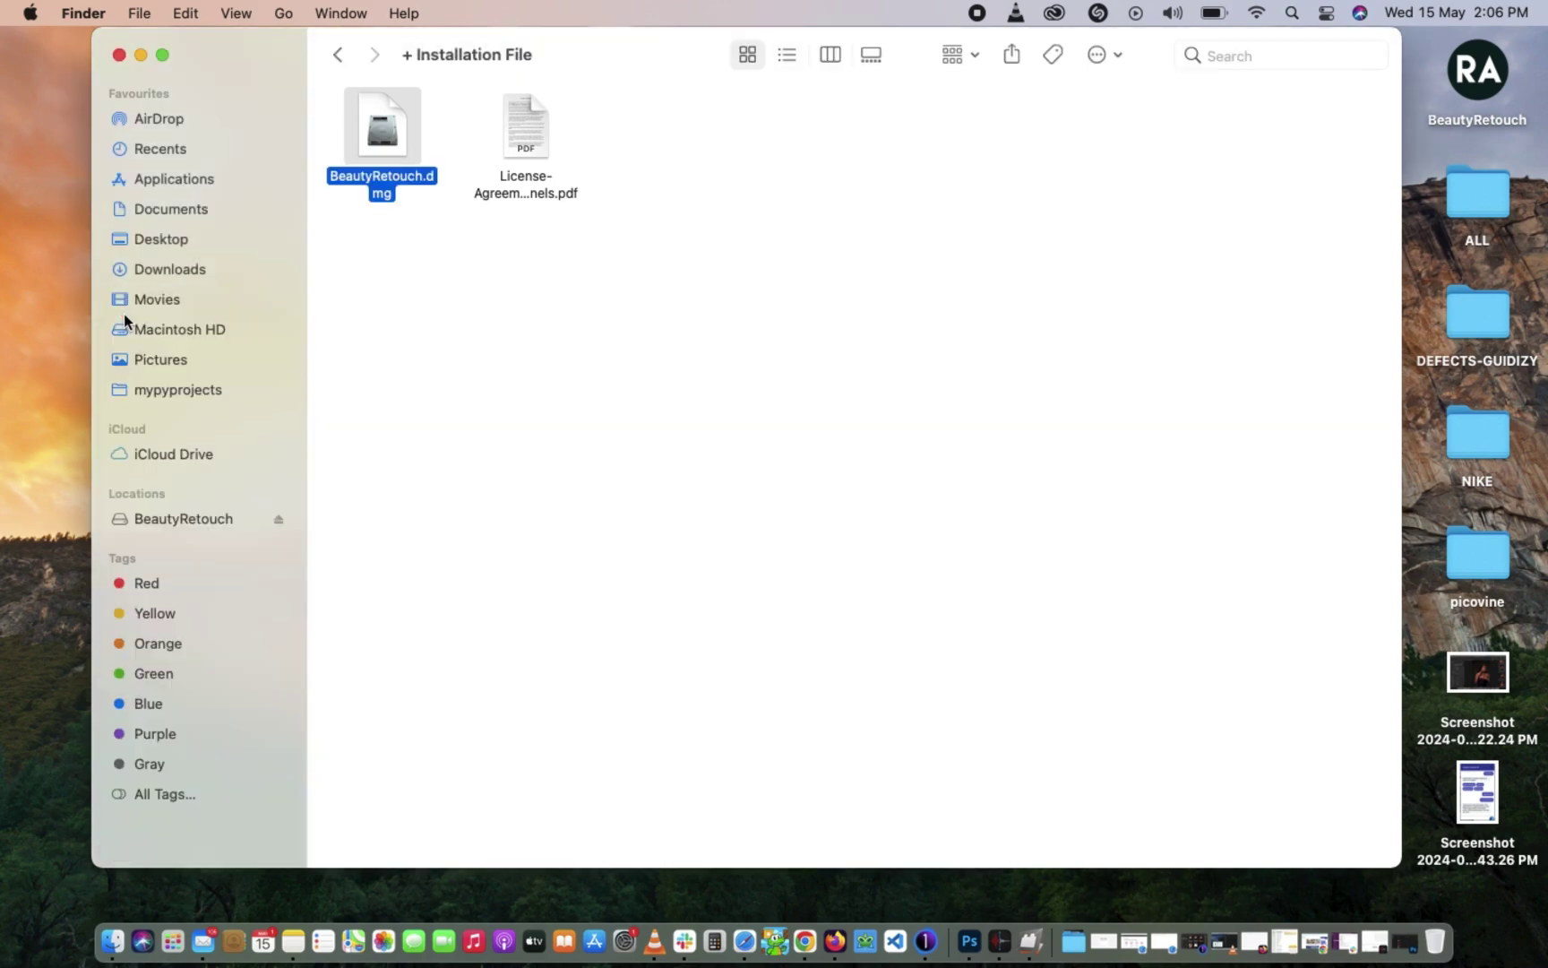
left_click(173, 936)
scroll(1051, 568, "right", 3)
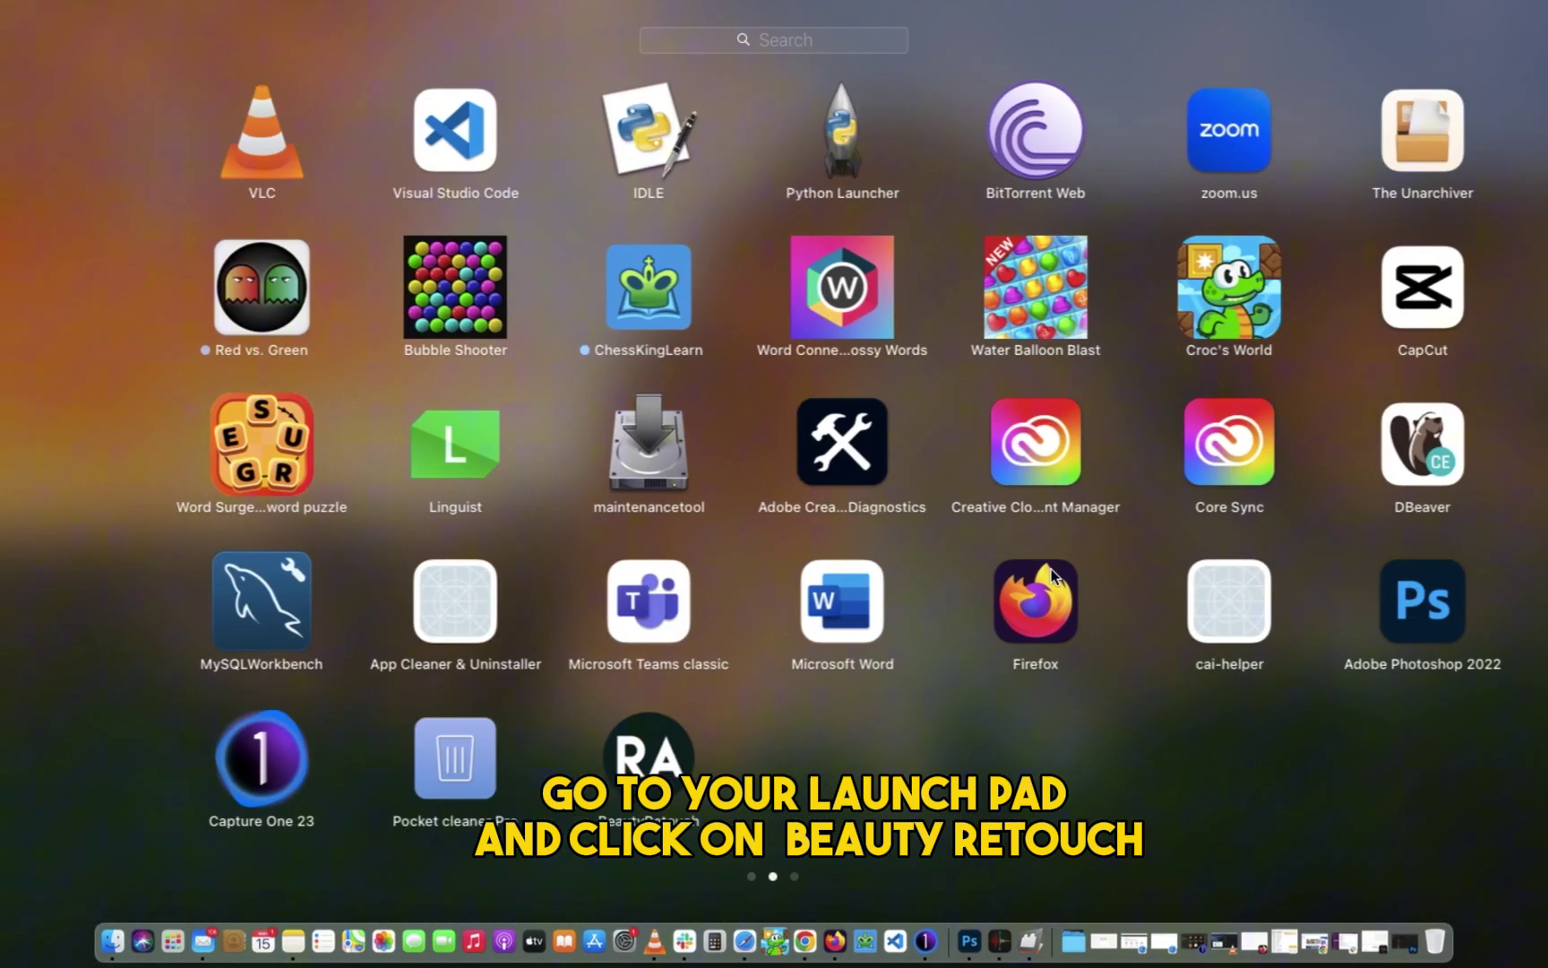
left_click(570, 757)
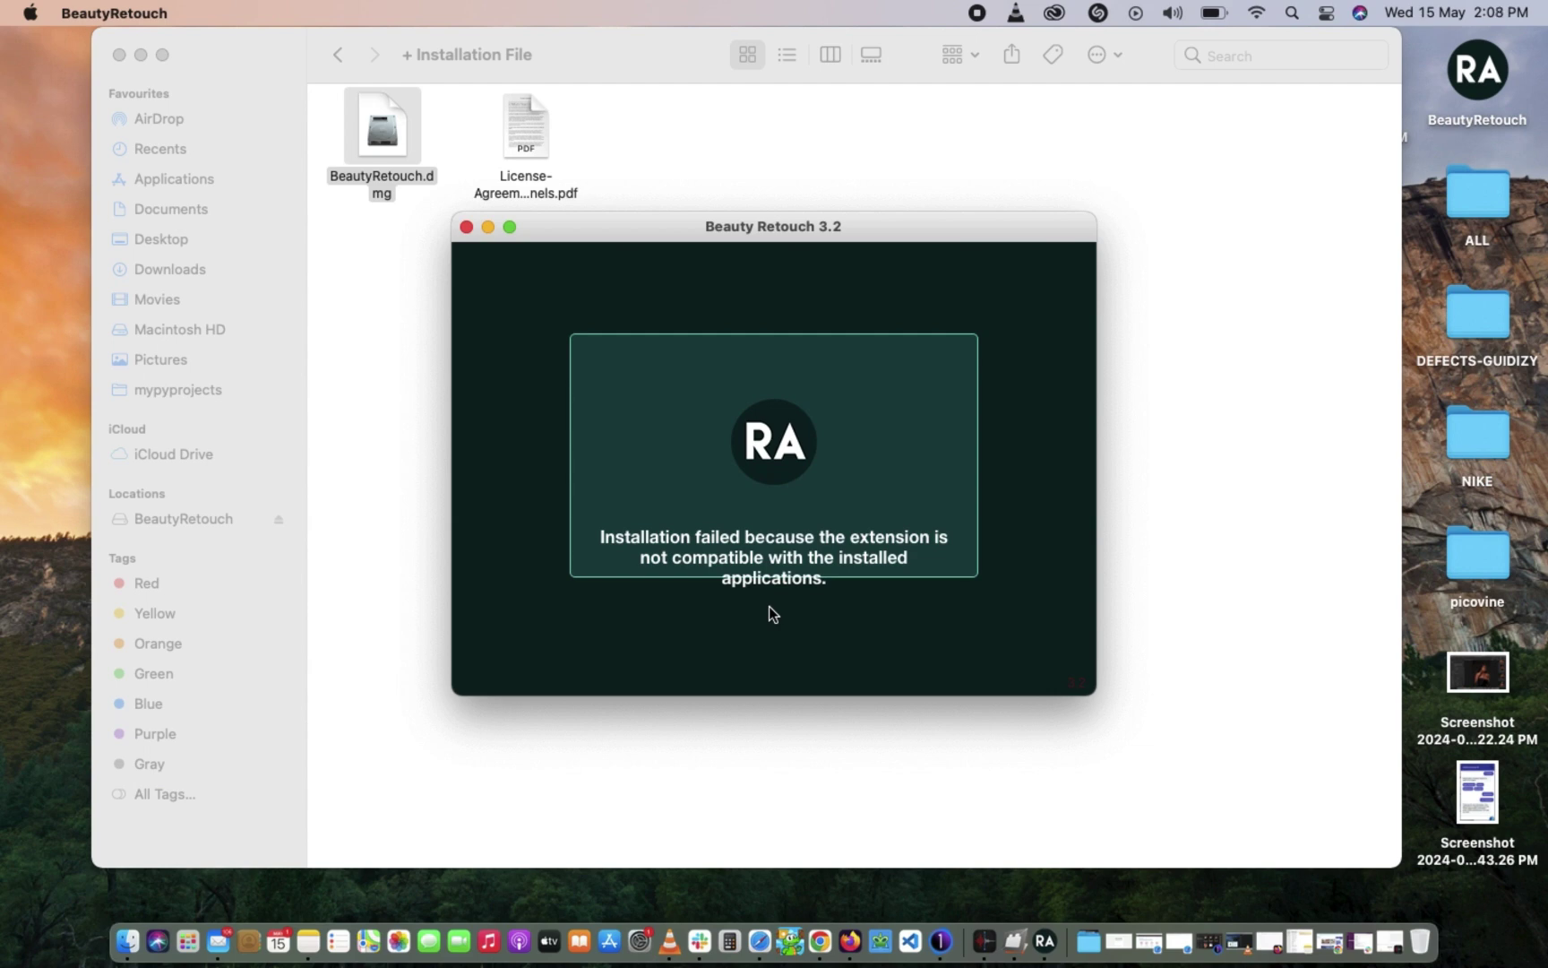
Close Beauty Retouch 3.2 and copy the BeautyRetouch app from Applications
left_click(467, 227)
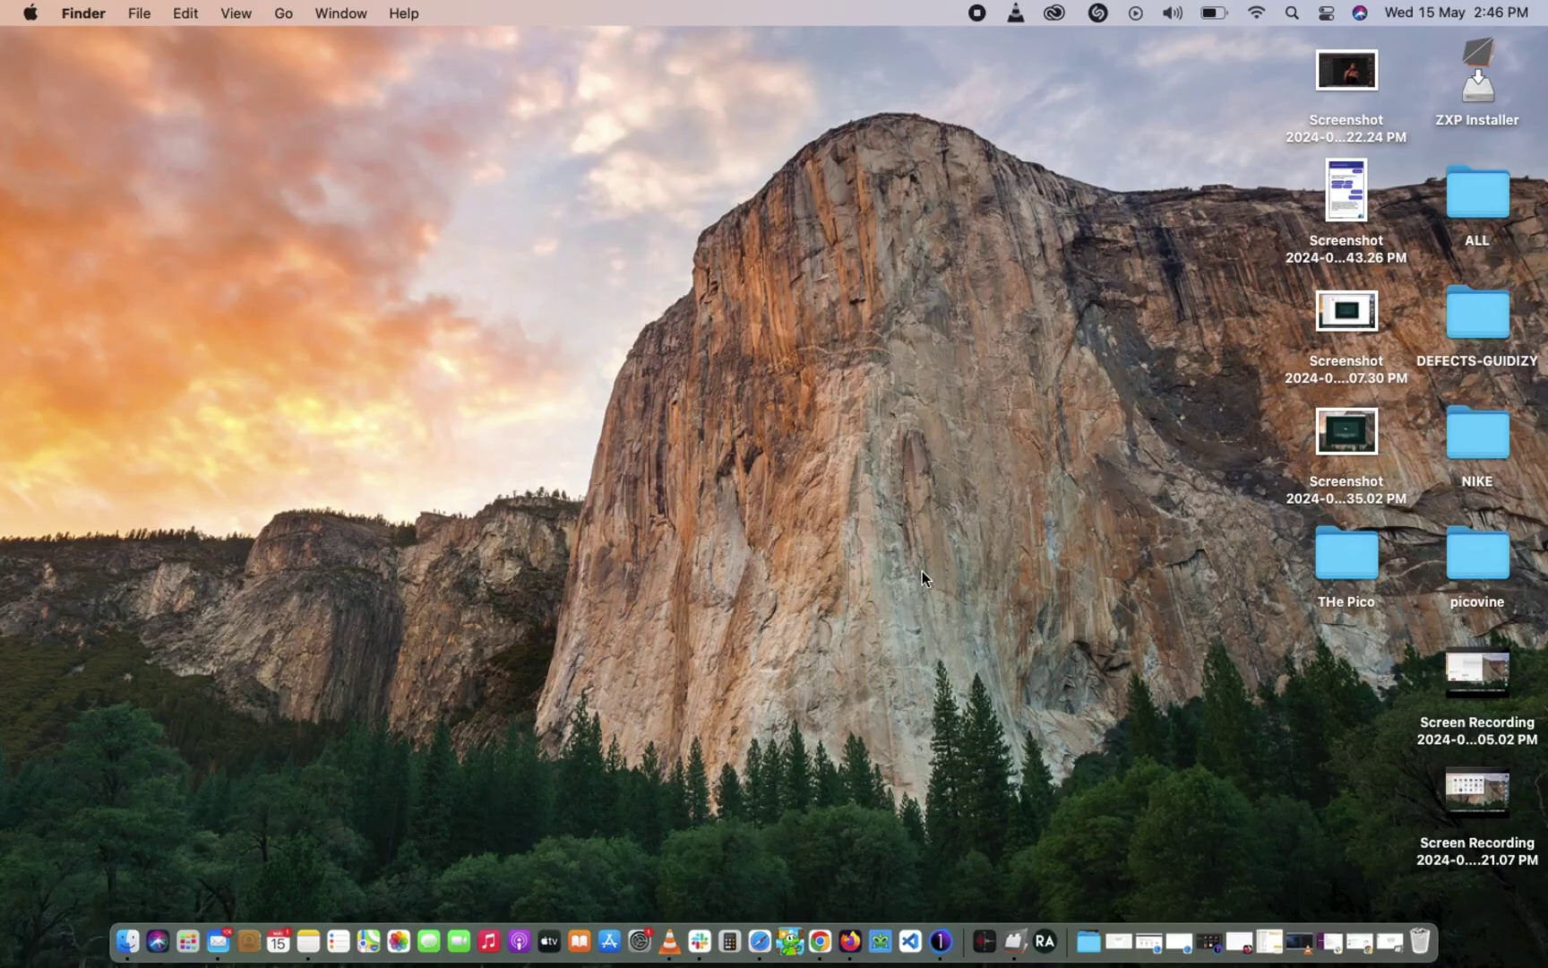
double_click(1503, 226)
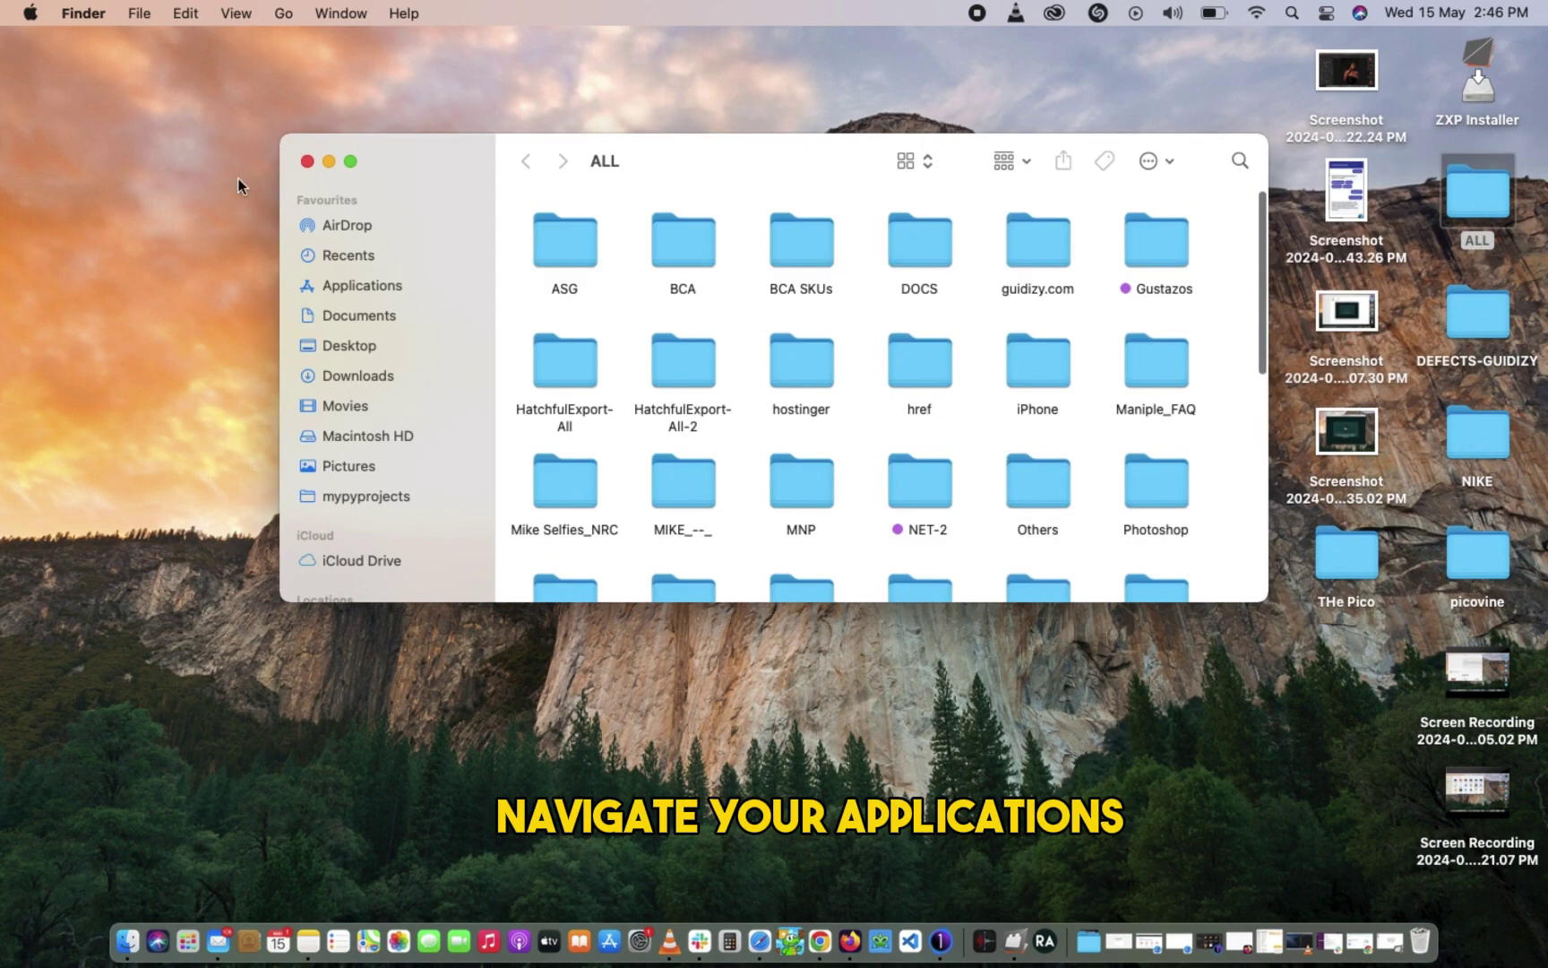
left_click(354, 287)
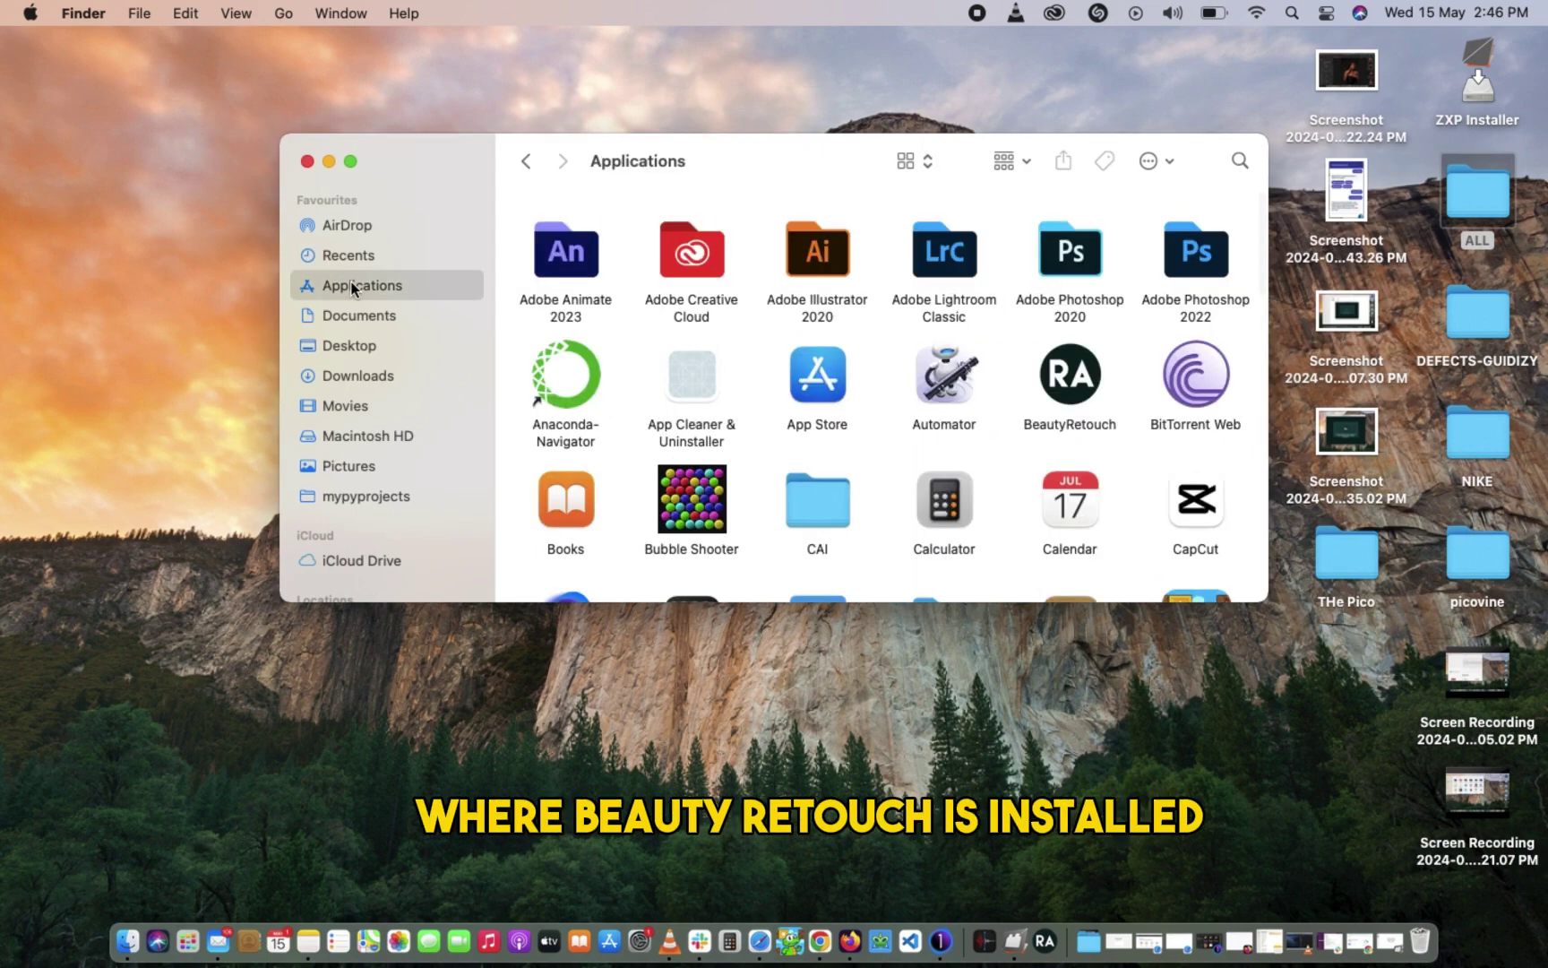
left_click(1059, 383)
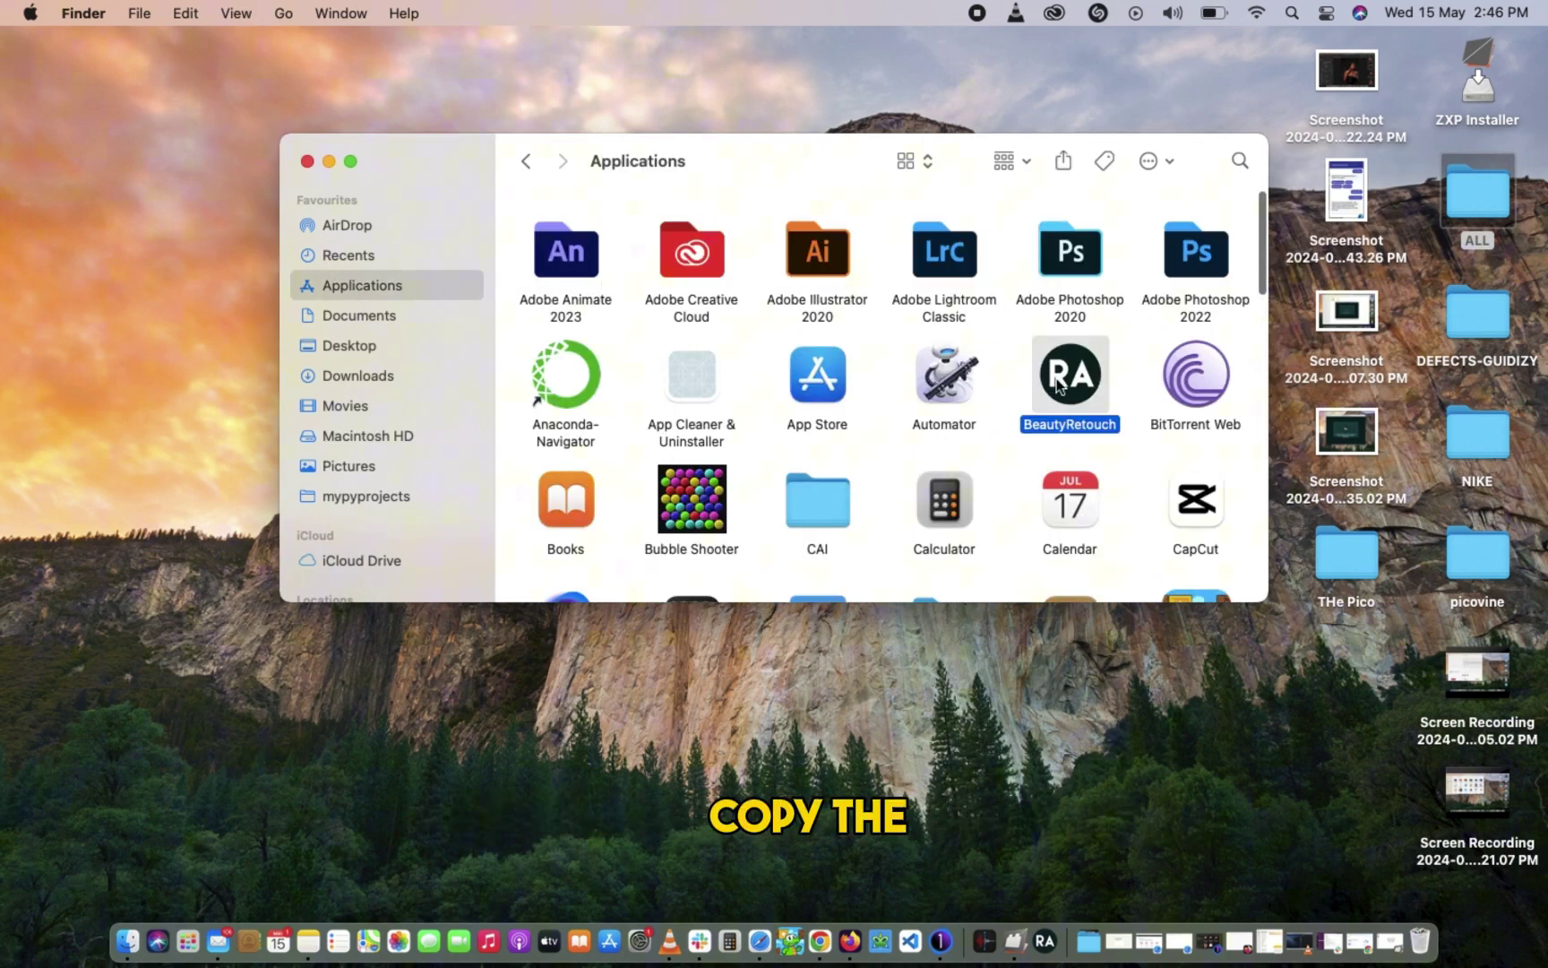
right_click(1060, 378)
left_click(1102, 637)
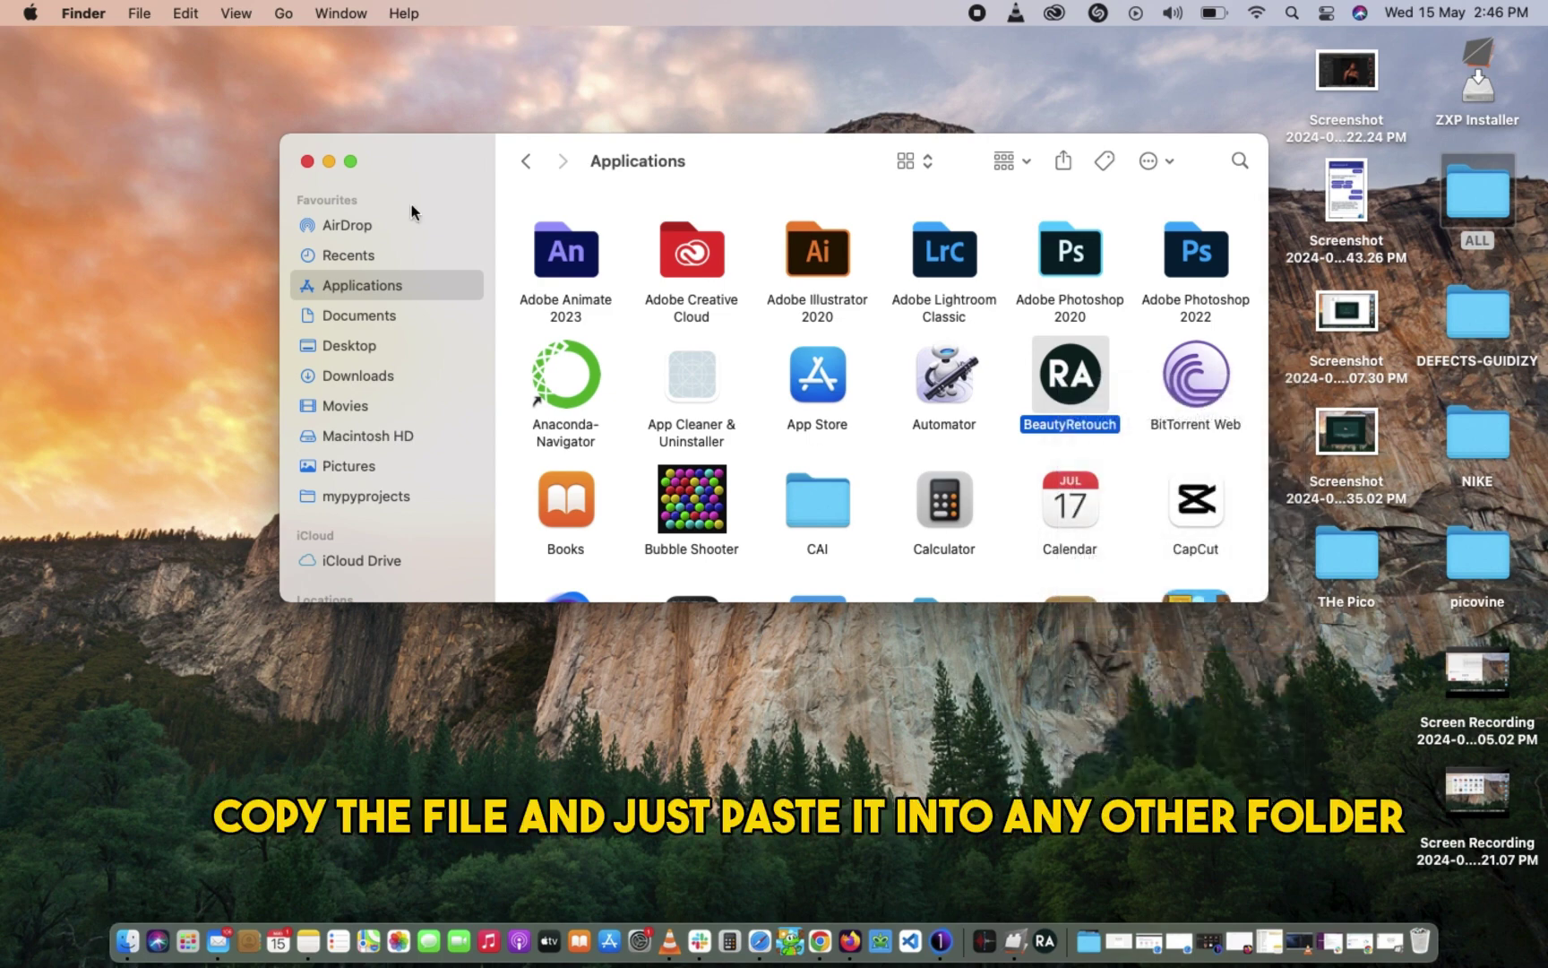
Create a new desktop folder named BR
left_click(307, 161)
right_click(411, 315)
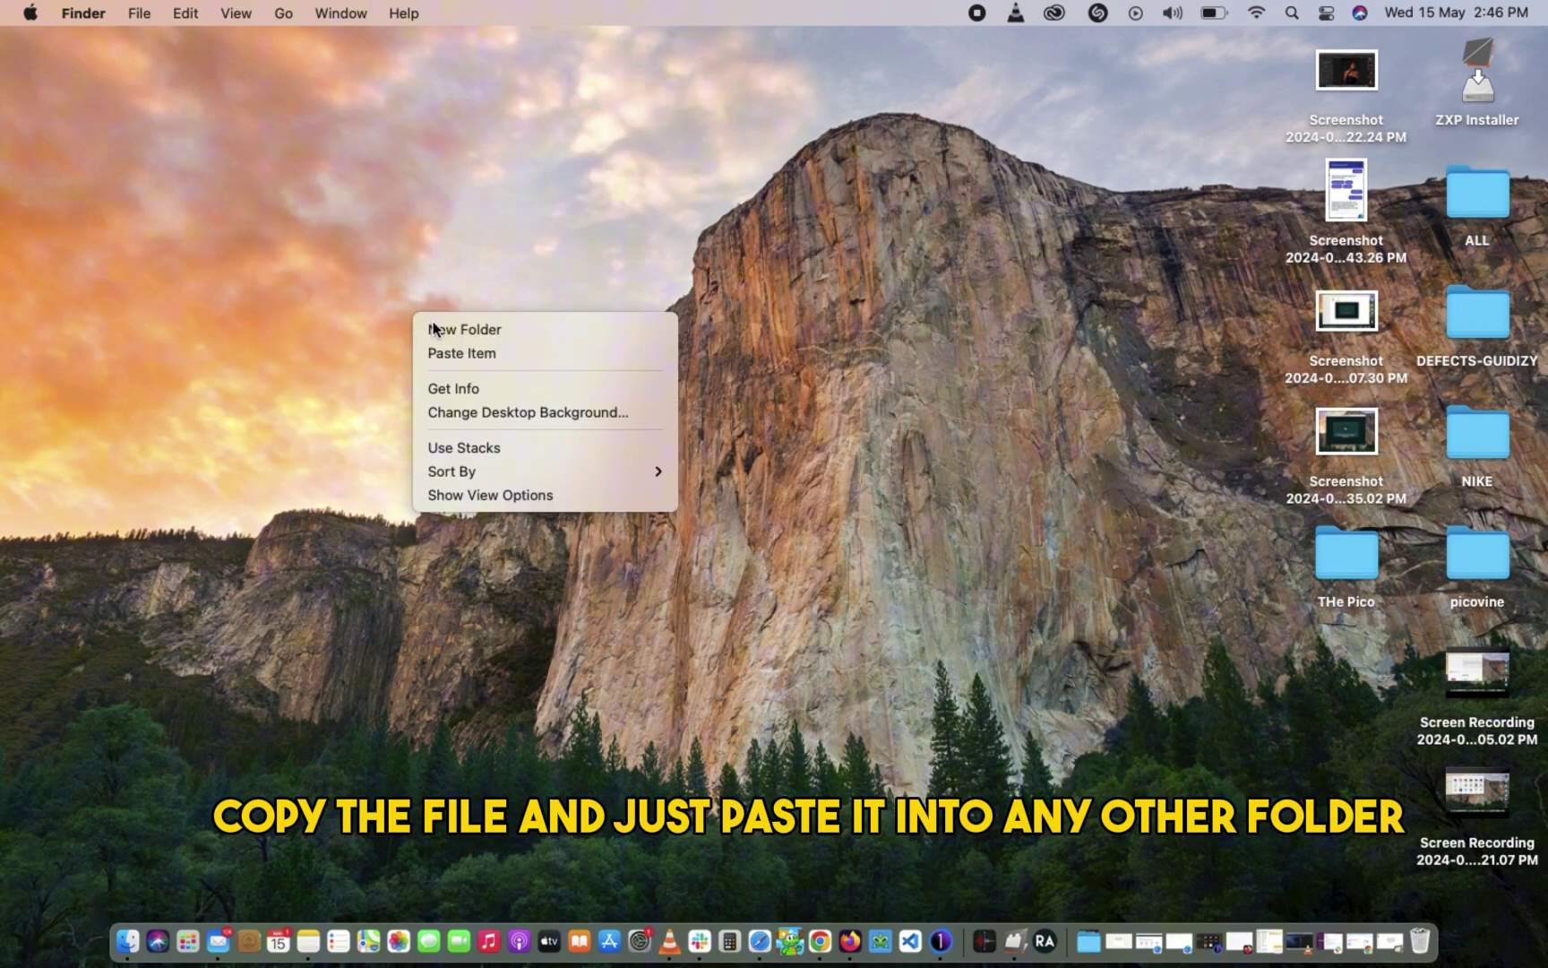
left_click(432, 330)
type("BR")
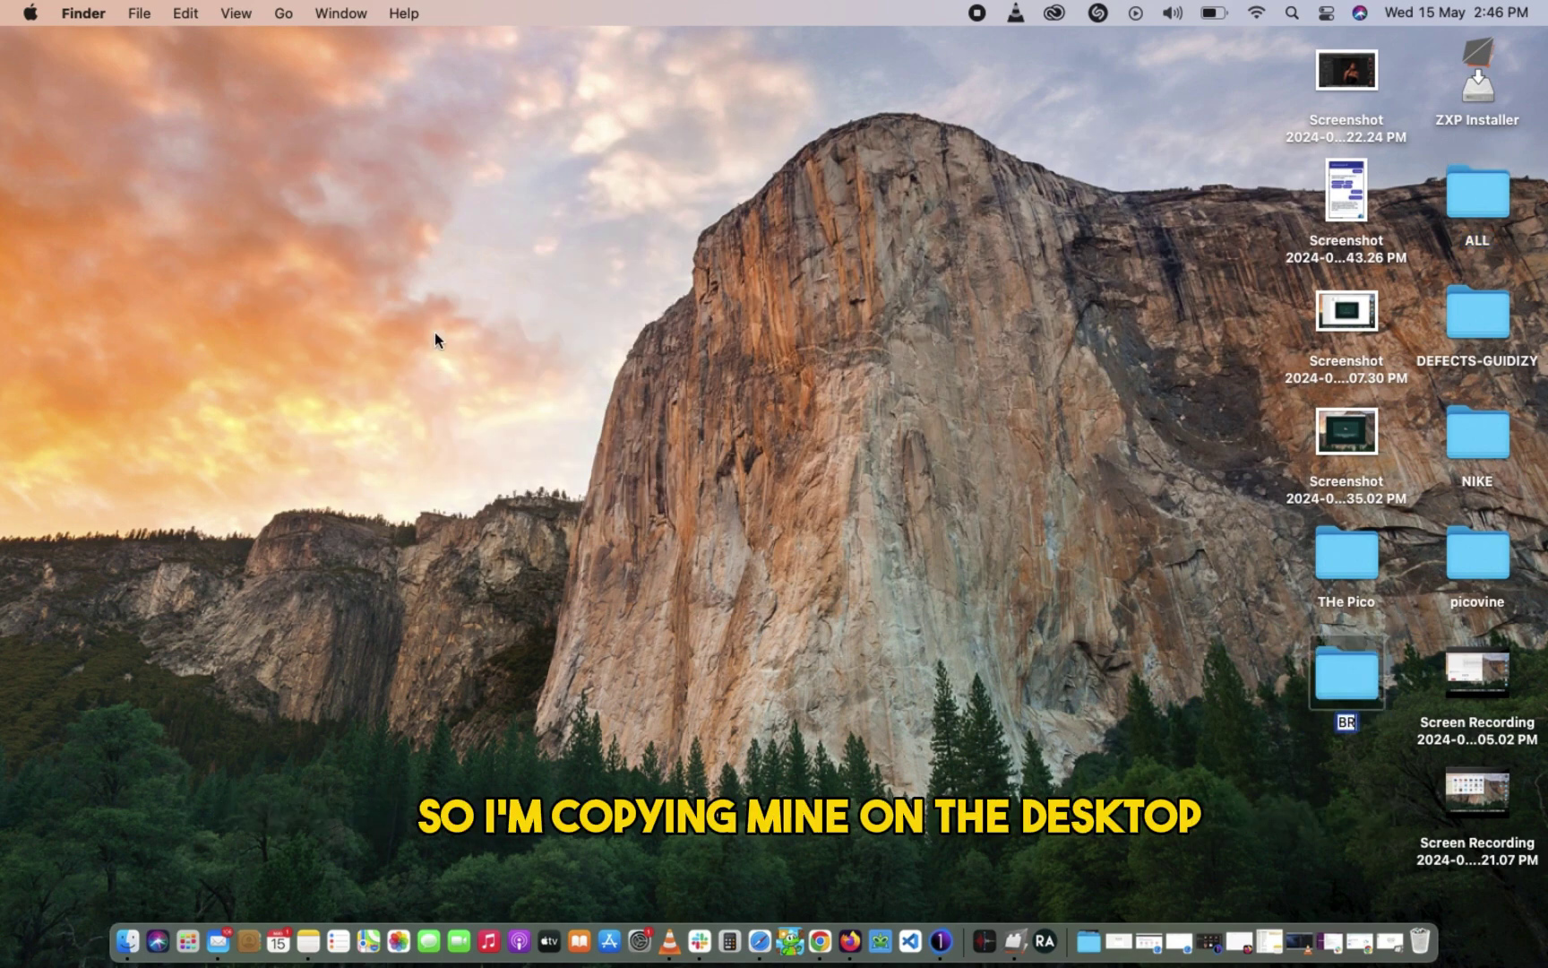
key("Return")
Paste the BeautyRetouch app into the BR folder
double_click(1487, 309)
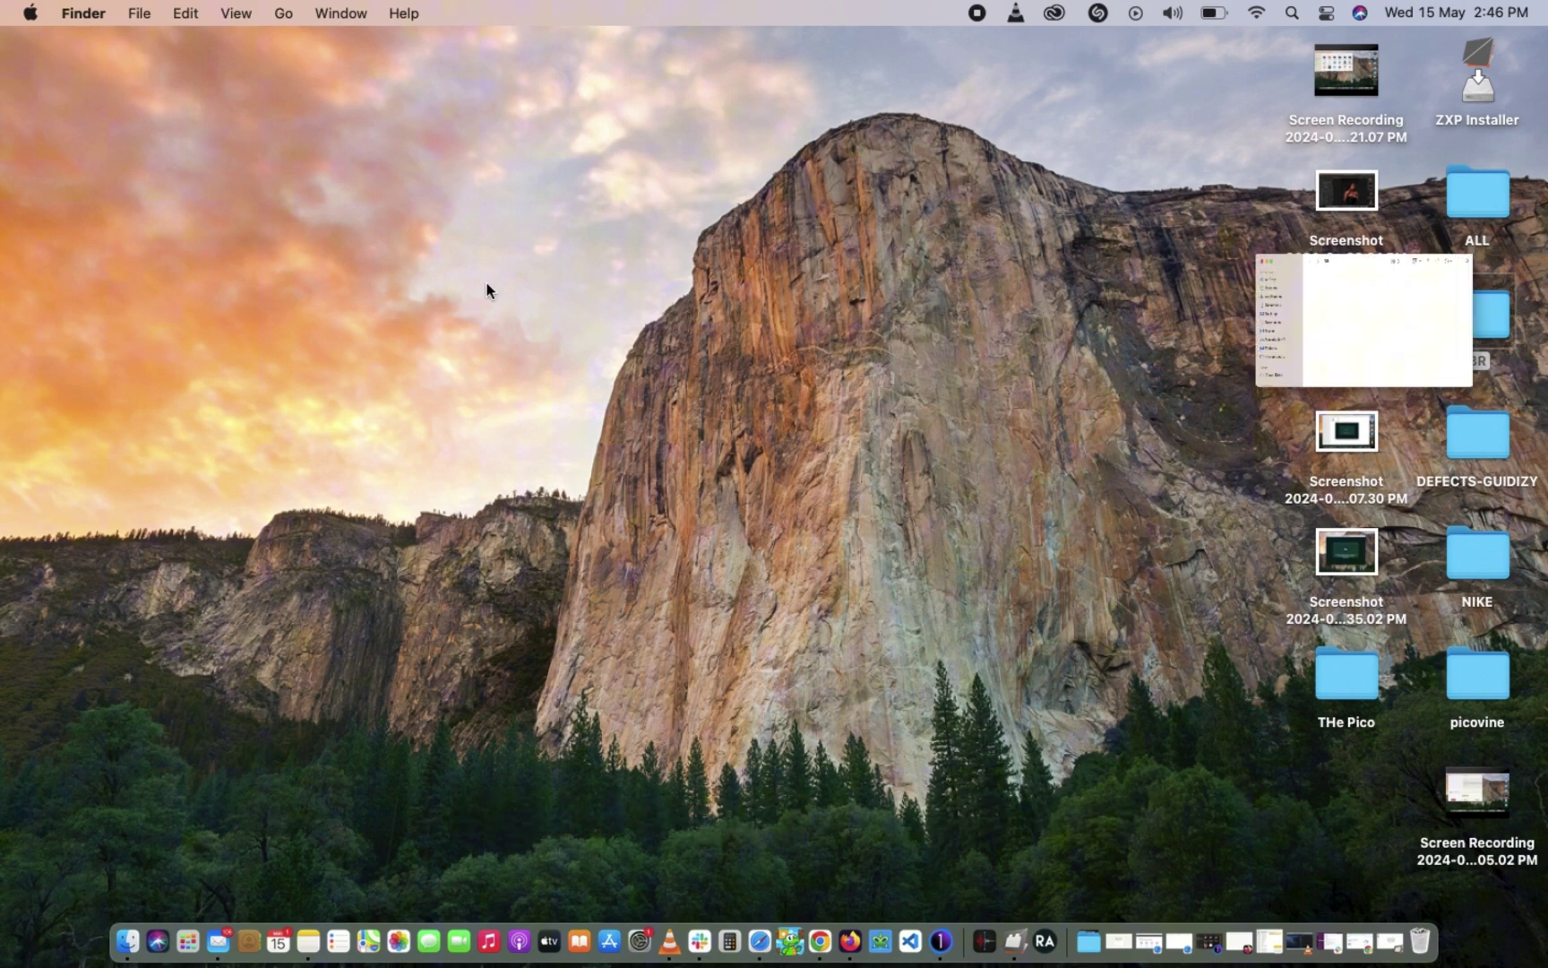
right_click(709, 208)
left_click(740, 240)
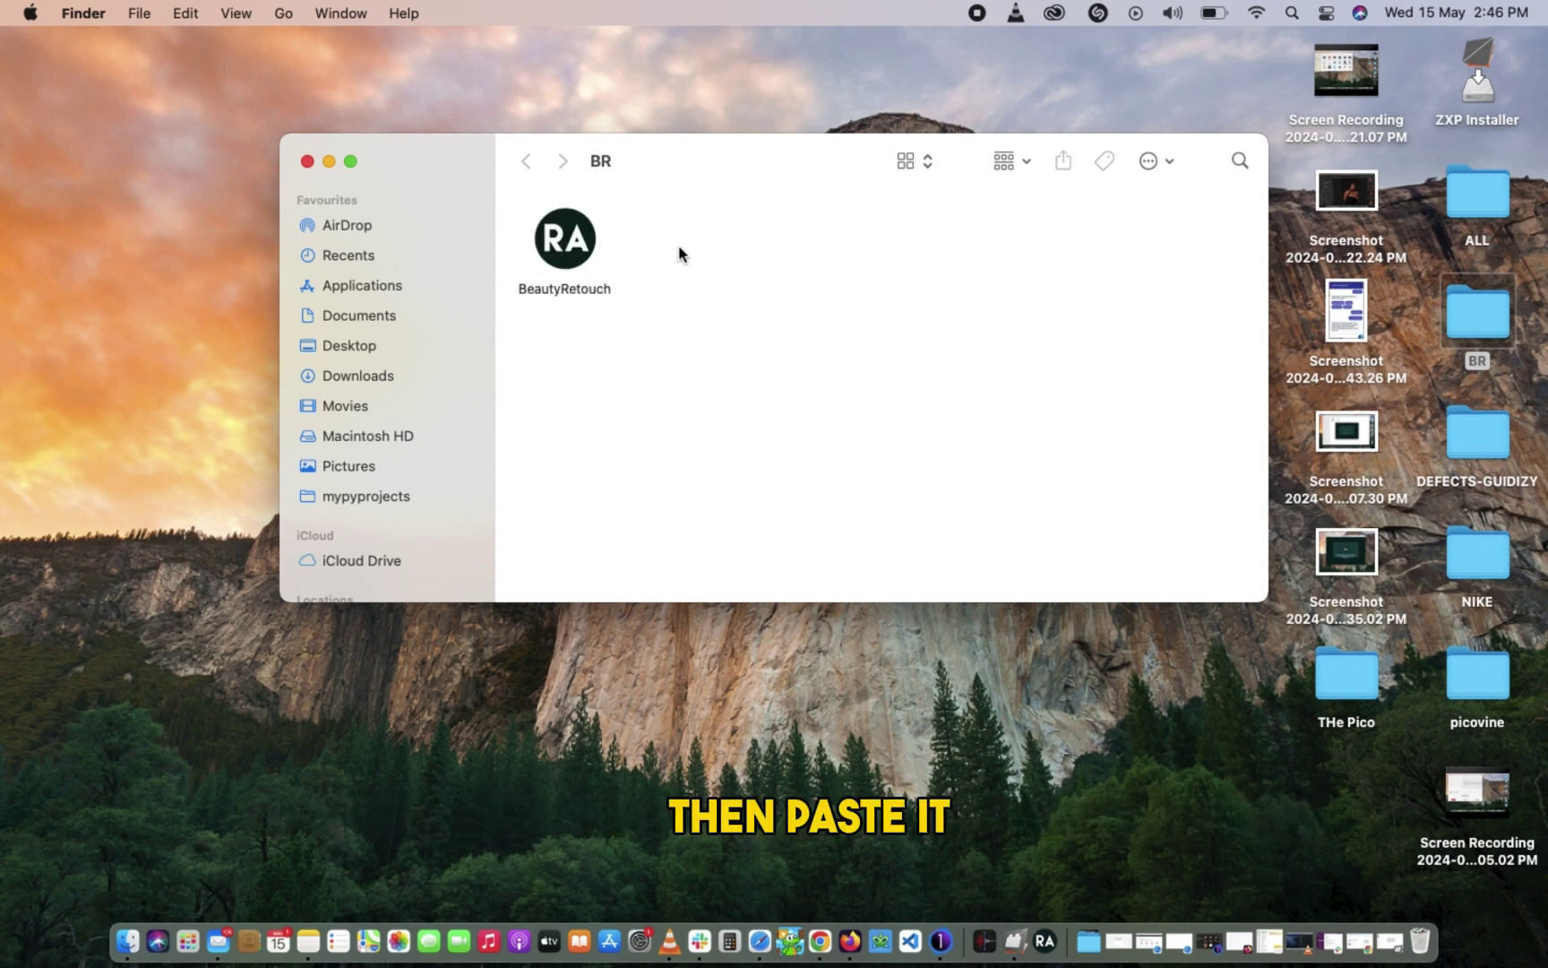
Show the BeautyRetouch copy's package contents and go to Contents/Resources/app/zxp
left_click(580, 239)
right_click(580, 239)
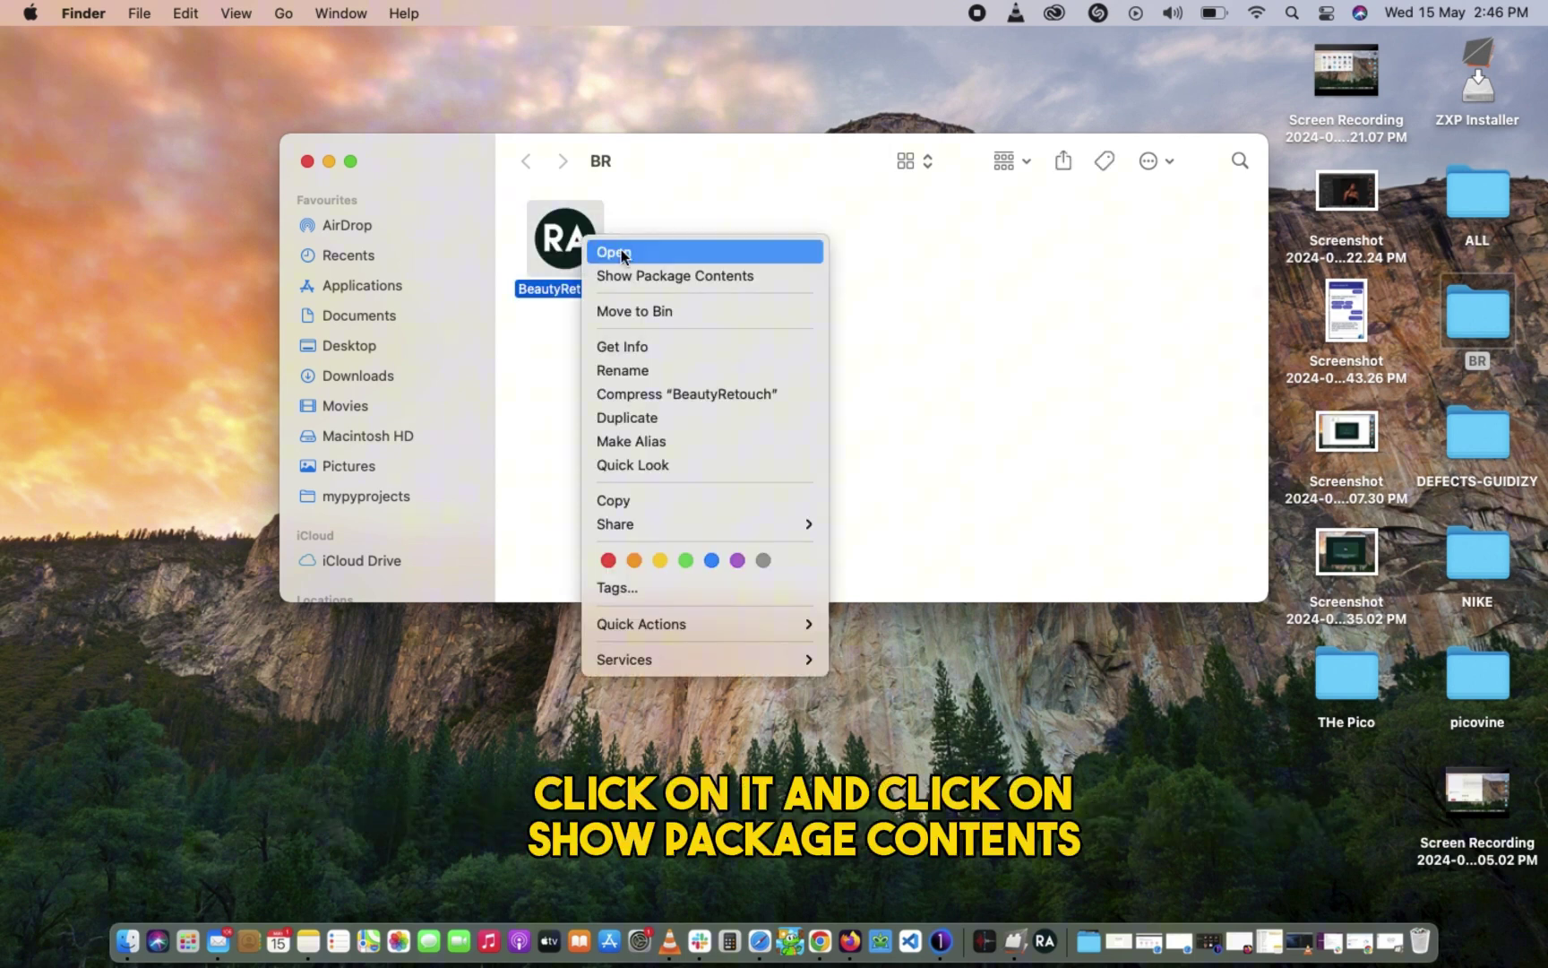
left_click(665, 276)
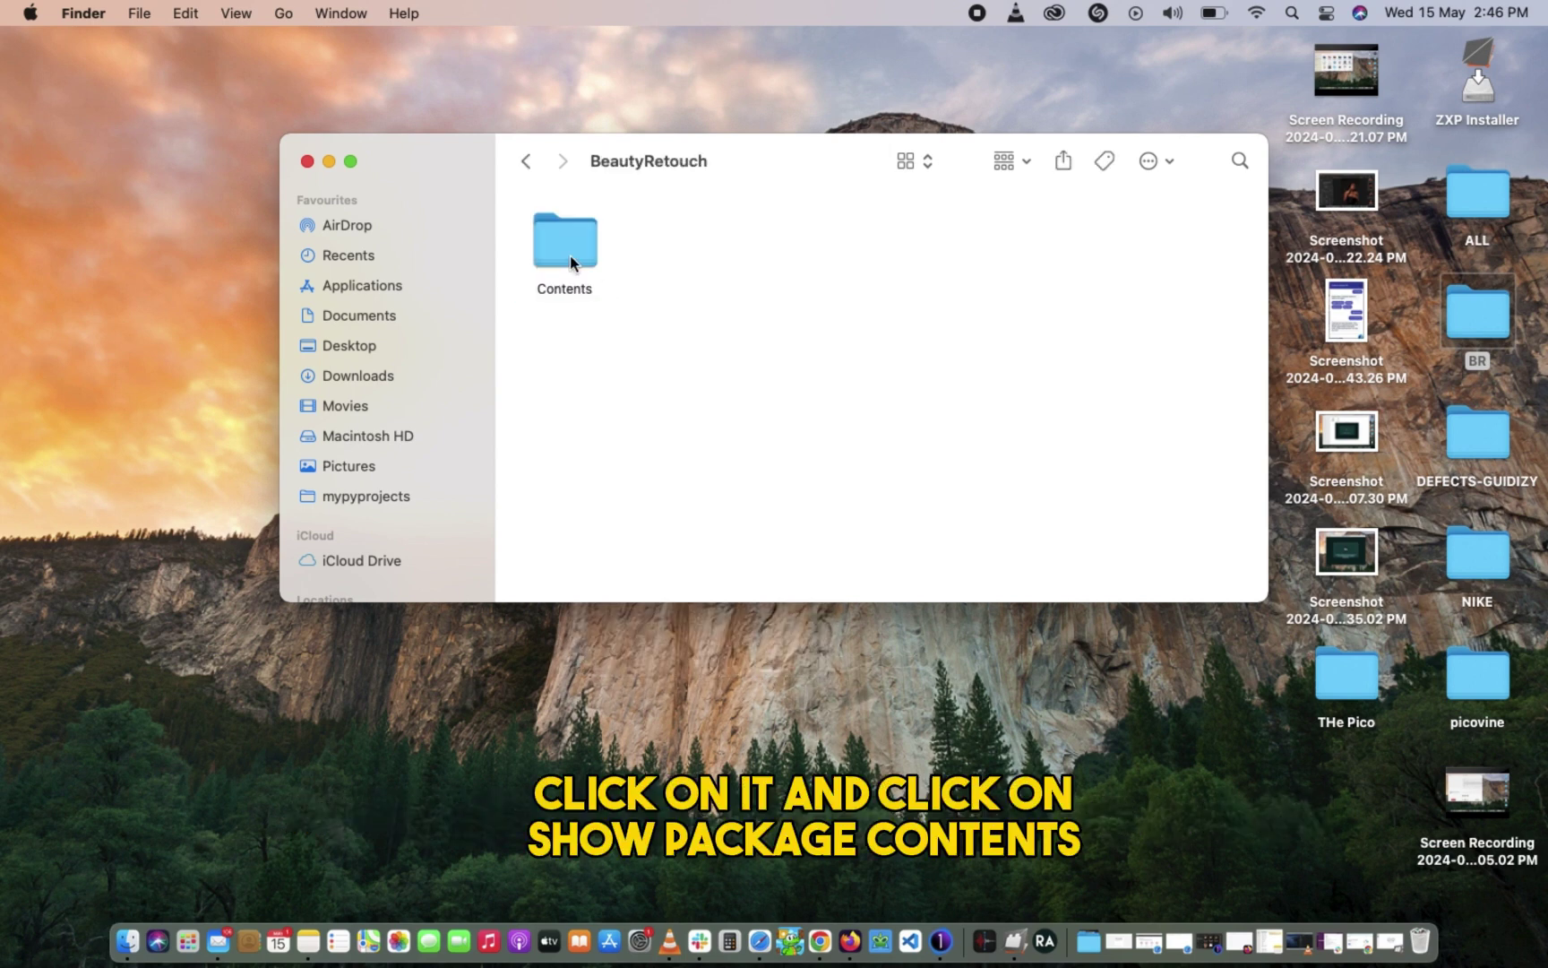
double_click(569, 256)
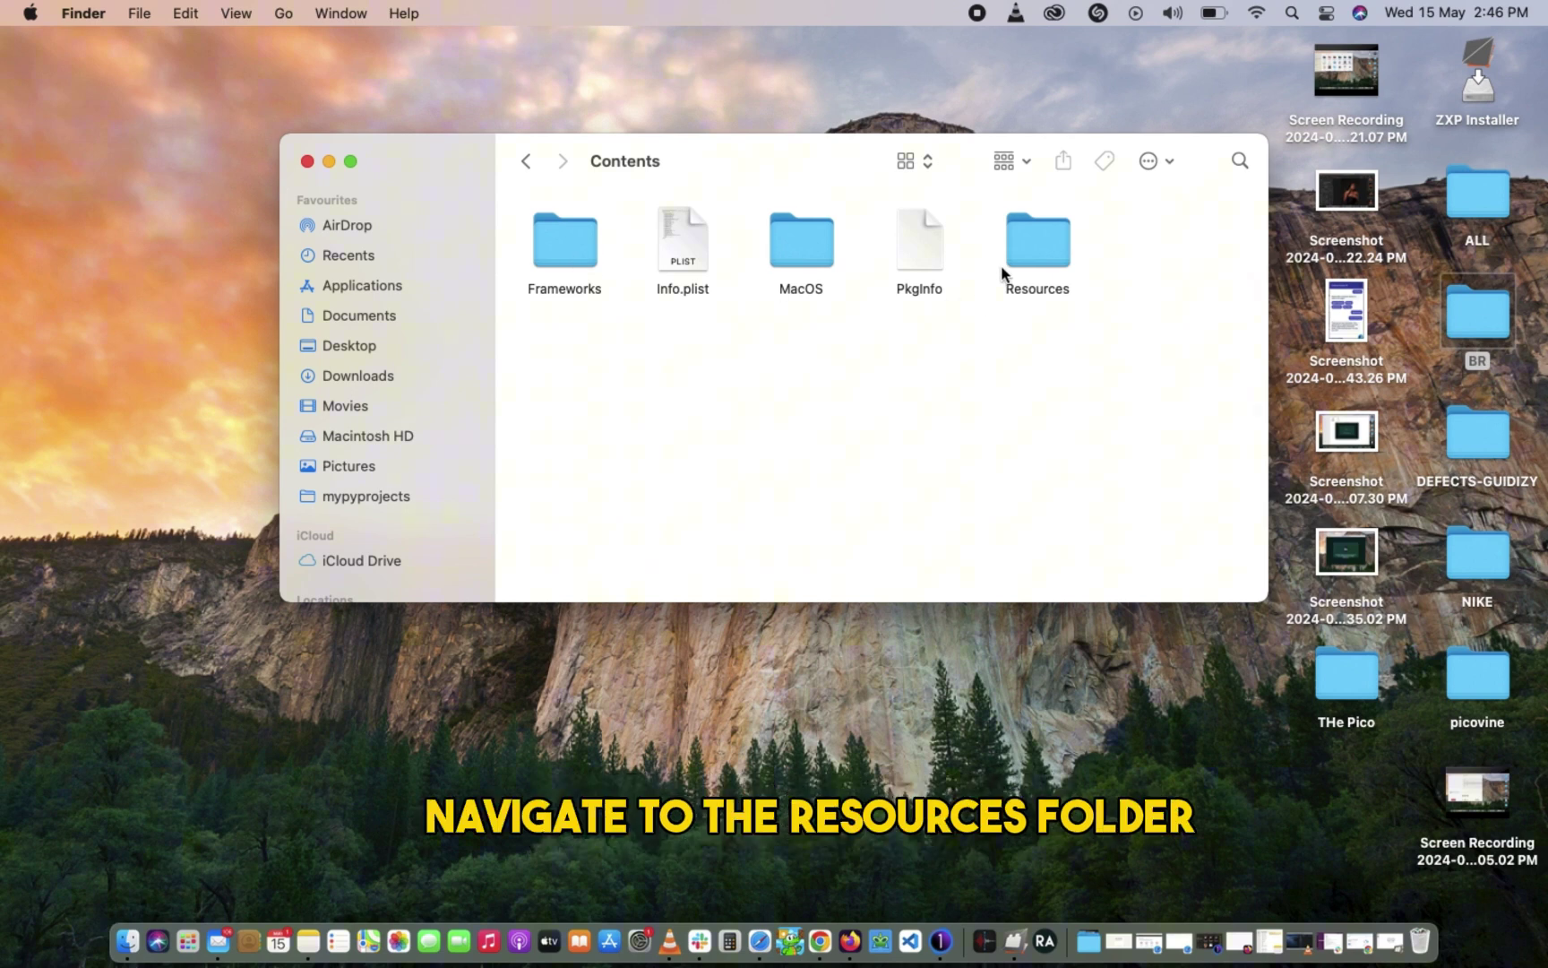
double_click(1040, 243)
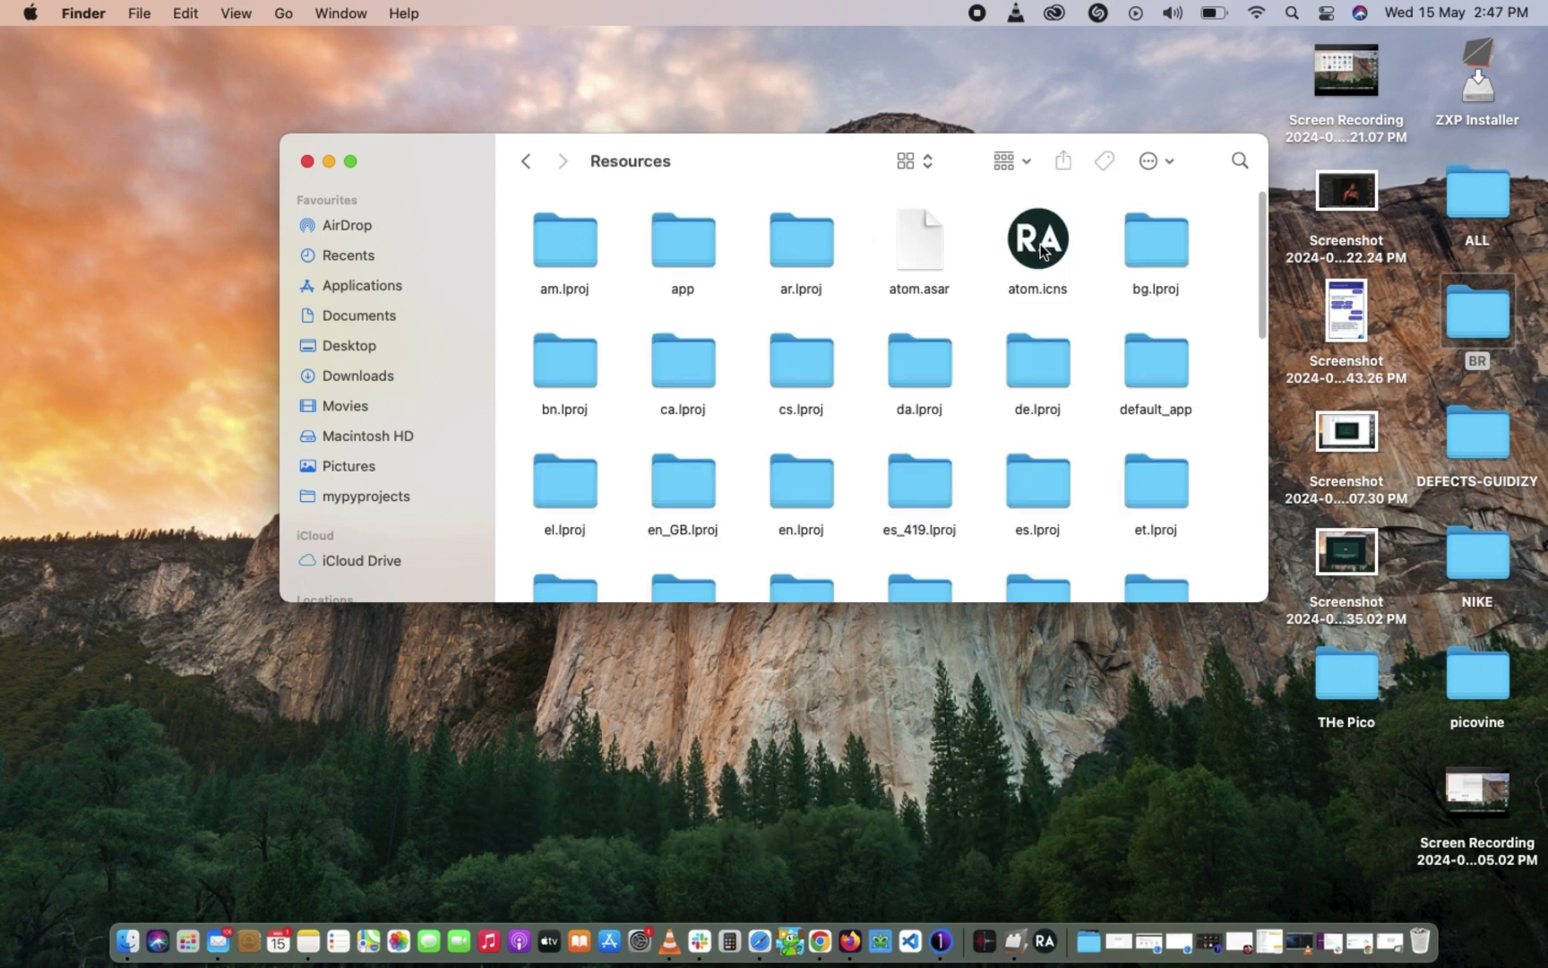
double_click(680, 231)
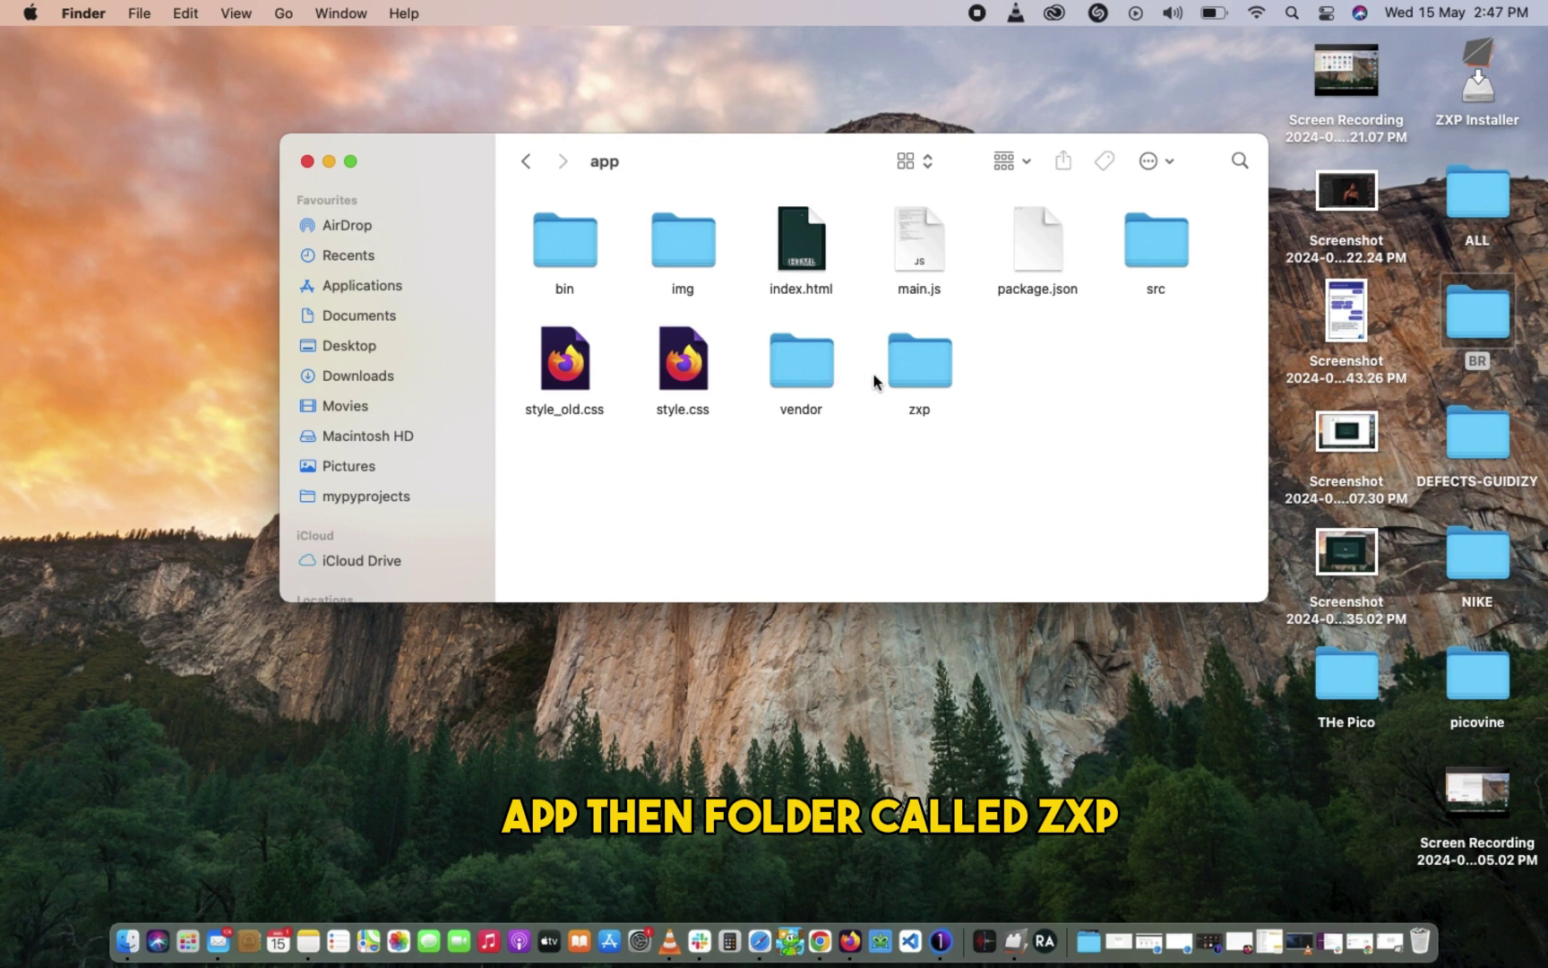
double_click(892, 369)
Rename BR_v3_2.zxp to BR_v3_2.zip, confirming Use .zip
left_click(559, 243)
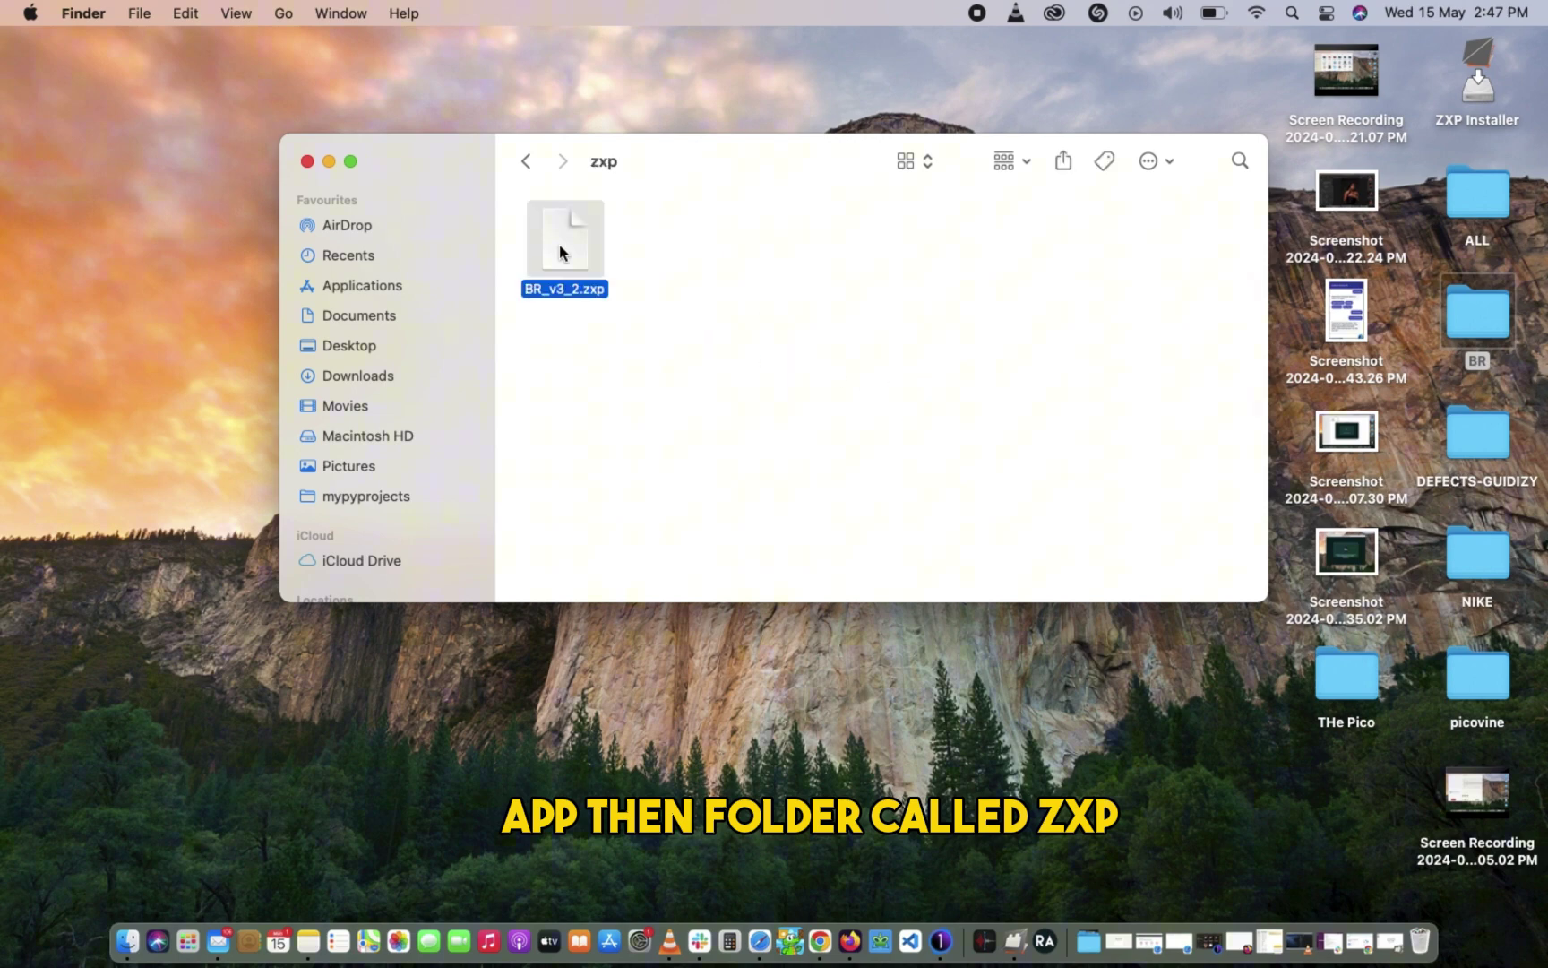
right_click(559, 243)
left_click(661, 377)
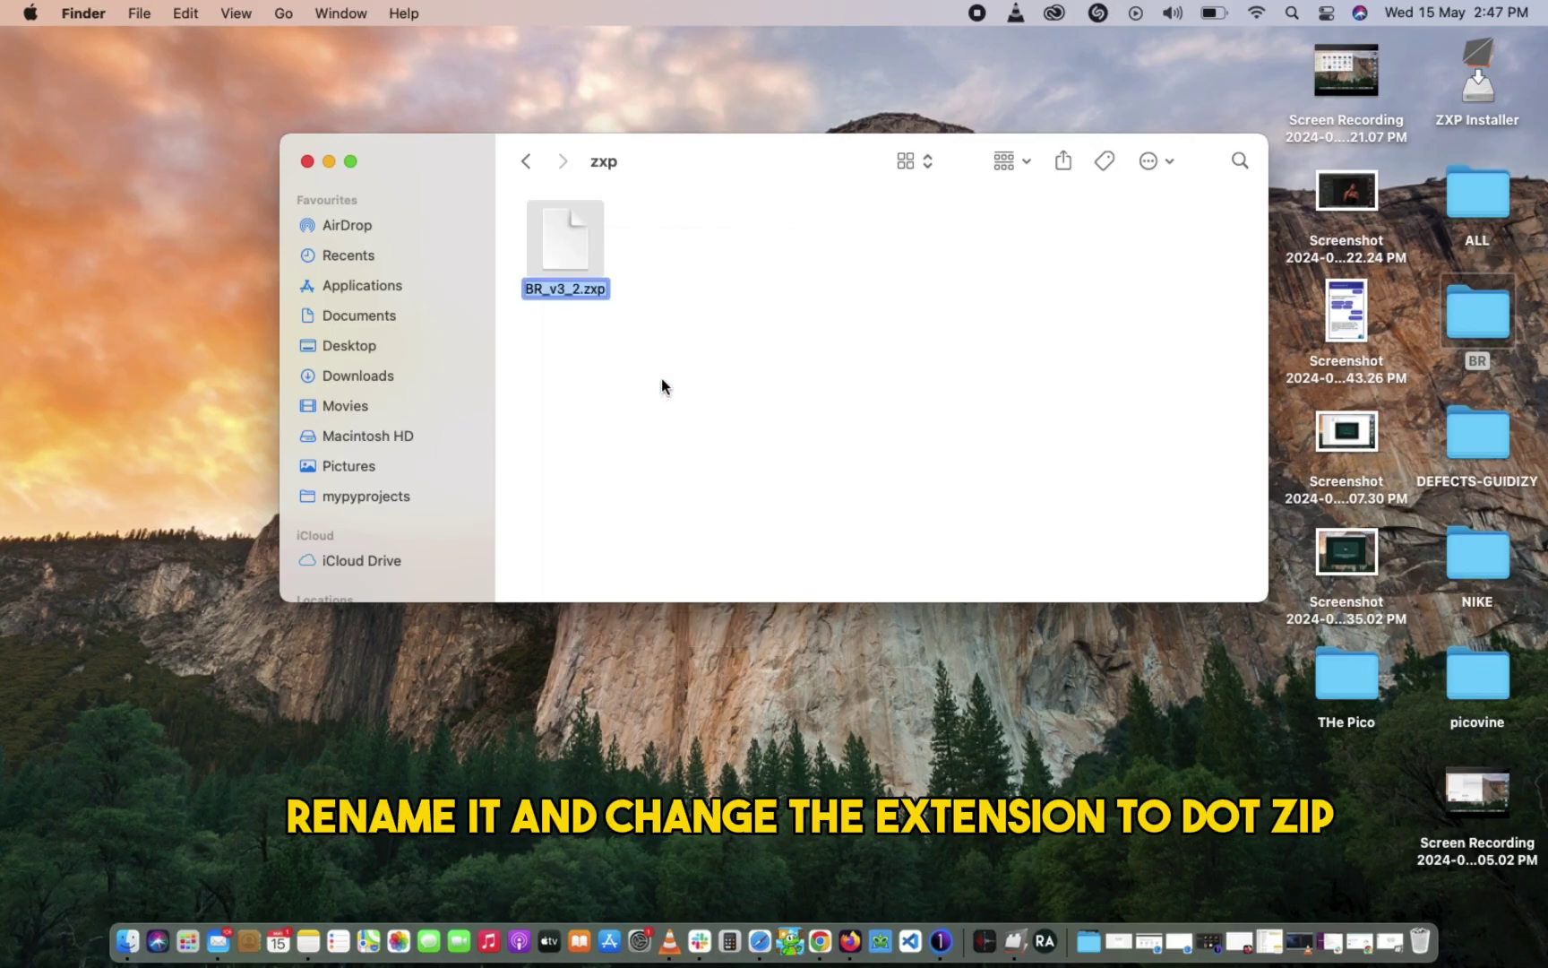
key("Left")
key("Right")
key("BackSpace")
type("i")
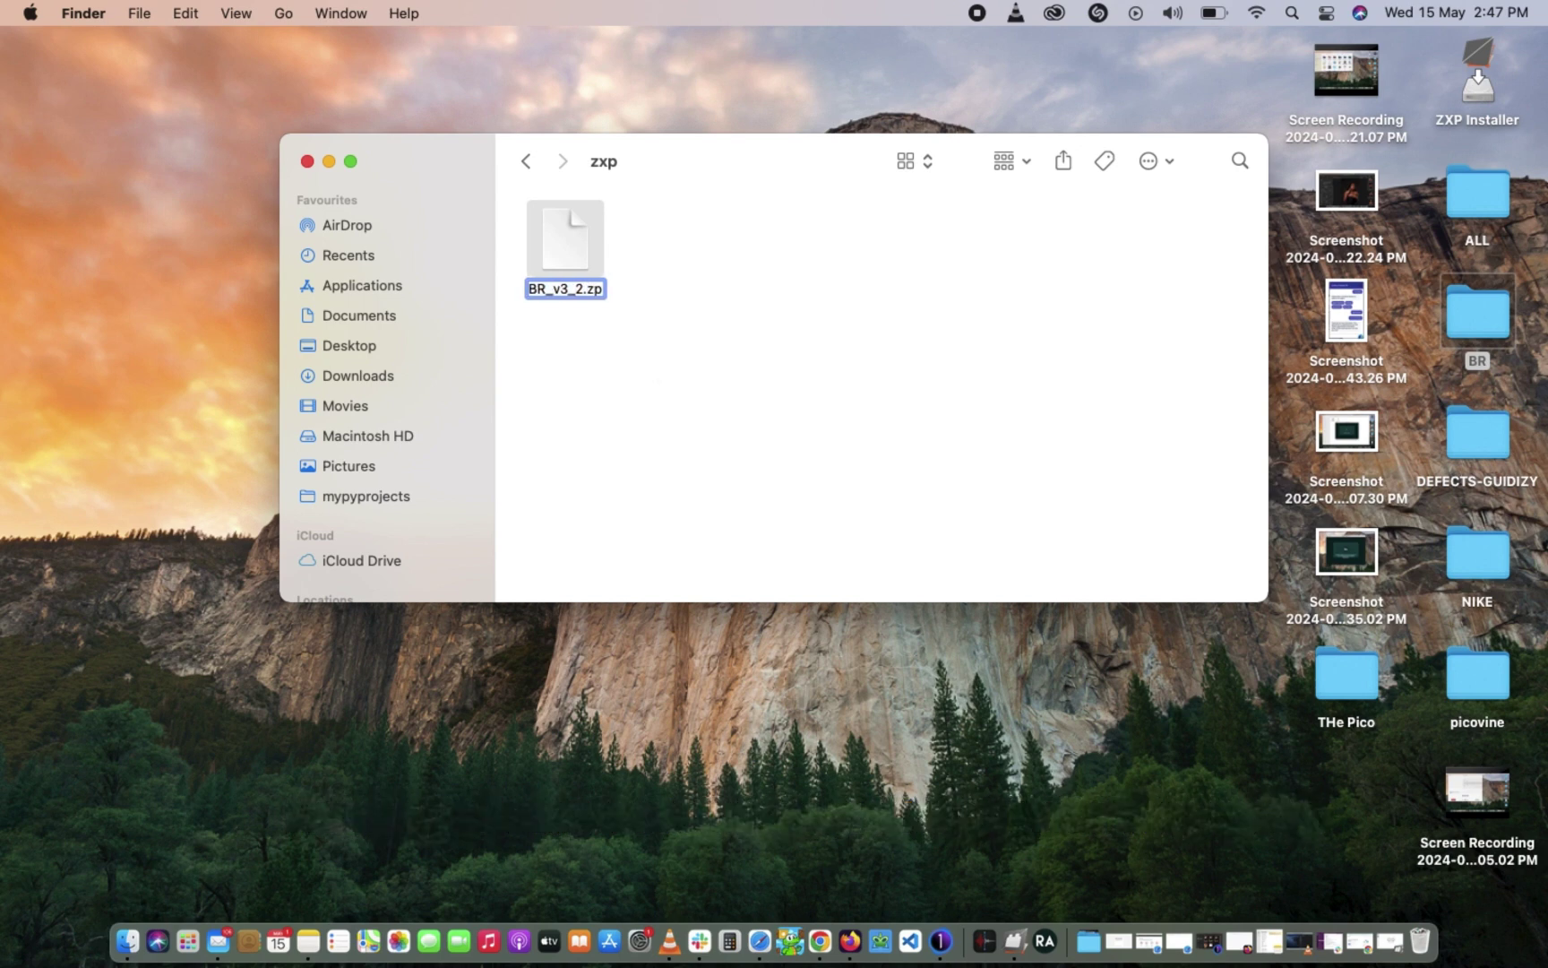
key("Return")
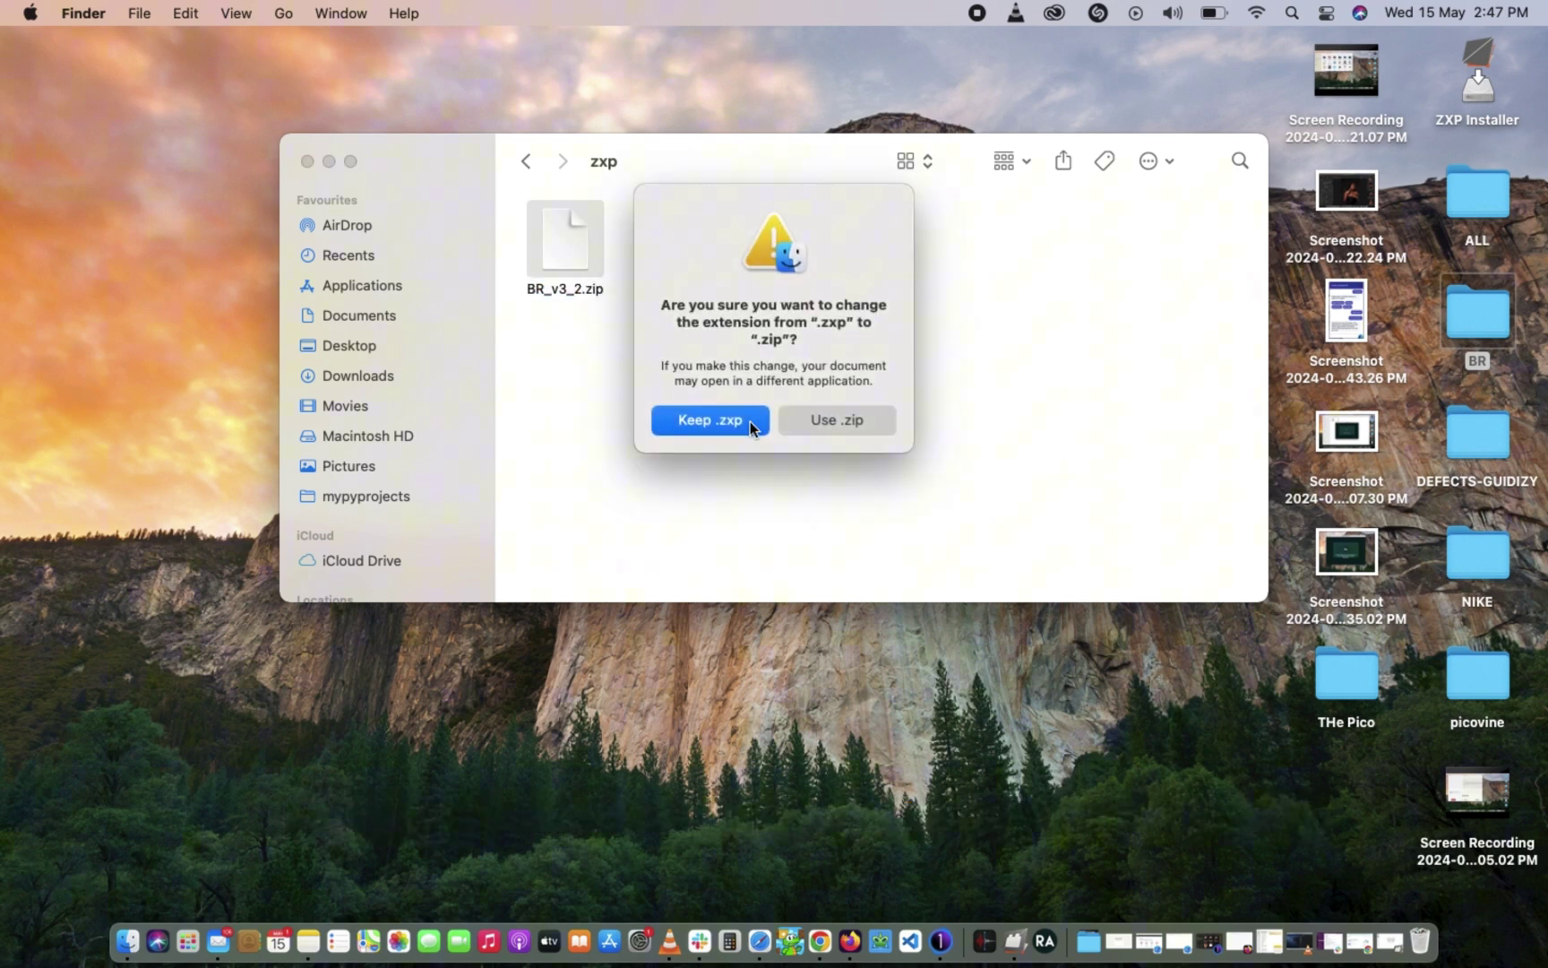
left_click(826, 421)
Extract BR_v3_2.zip with The Unarchiver
left_click(565, 225)
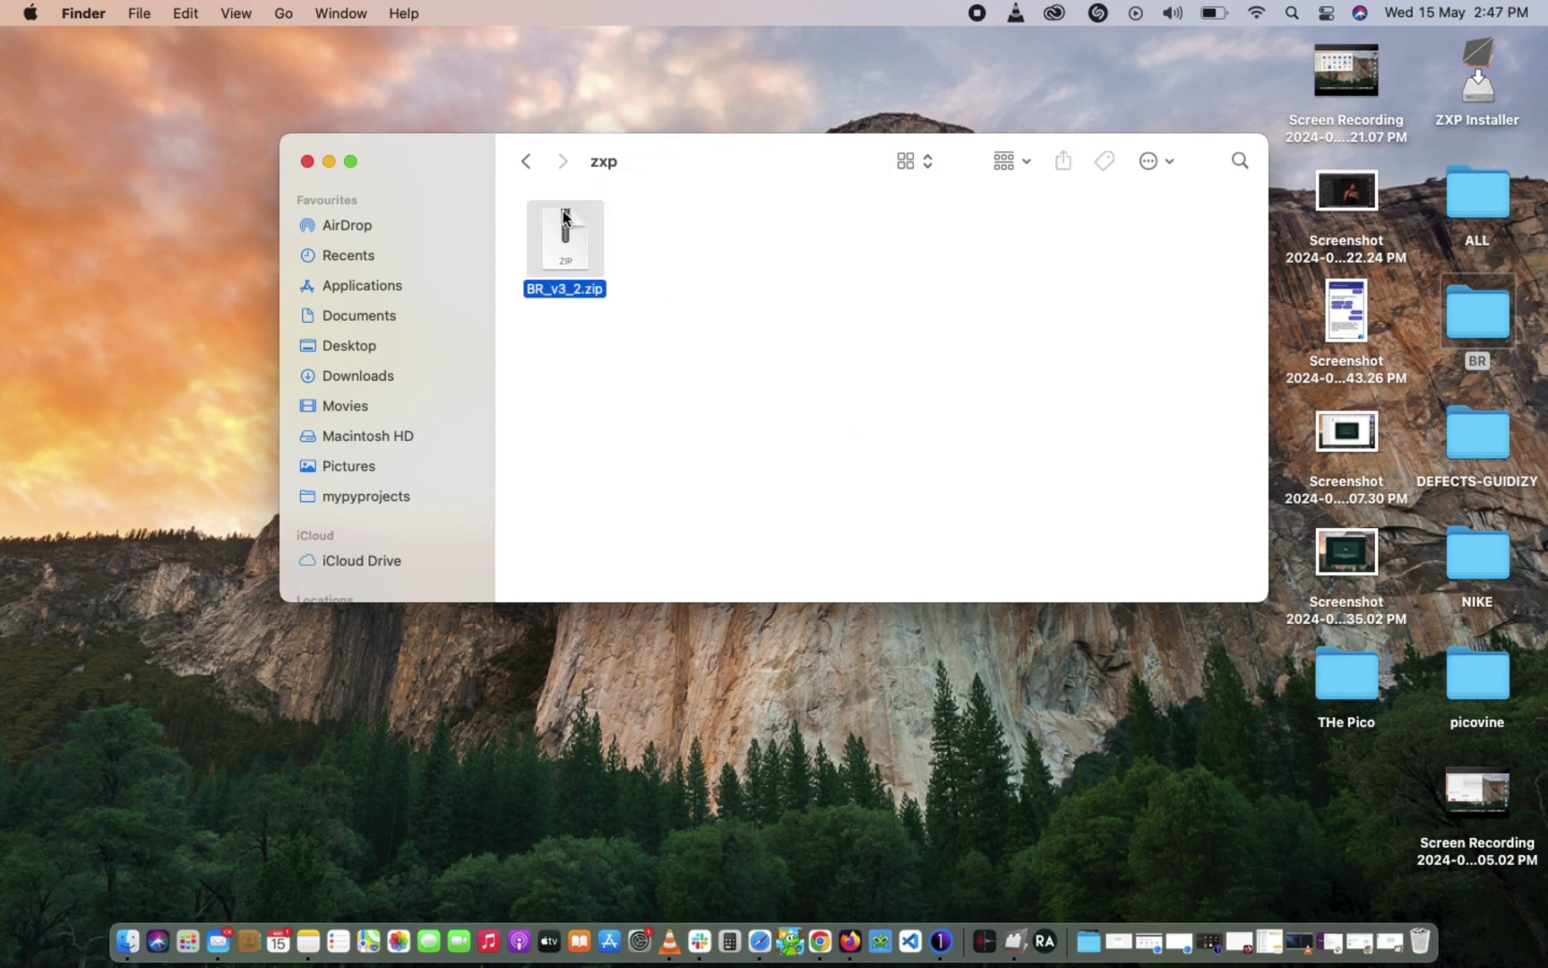
right_click(564, 224)
mouse_move(657, 260)
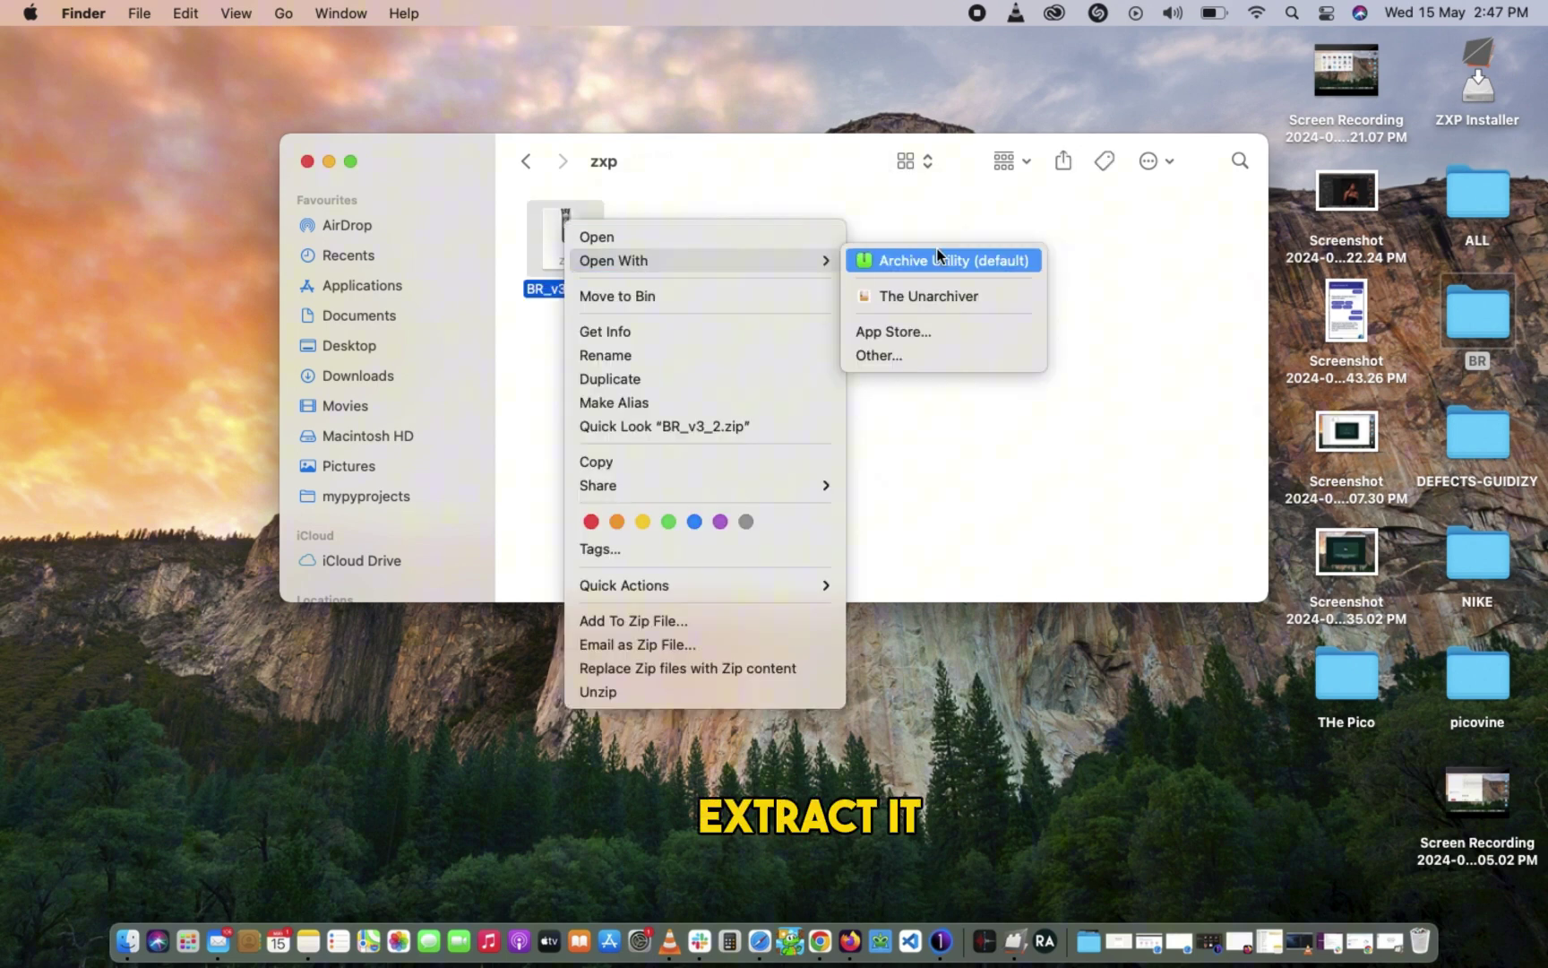
left_click(918, 294)
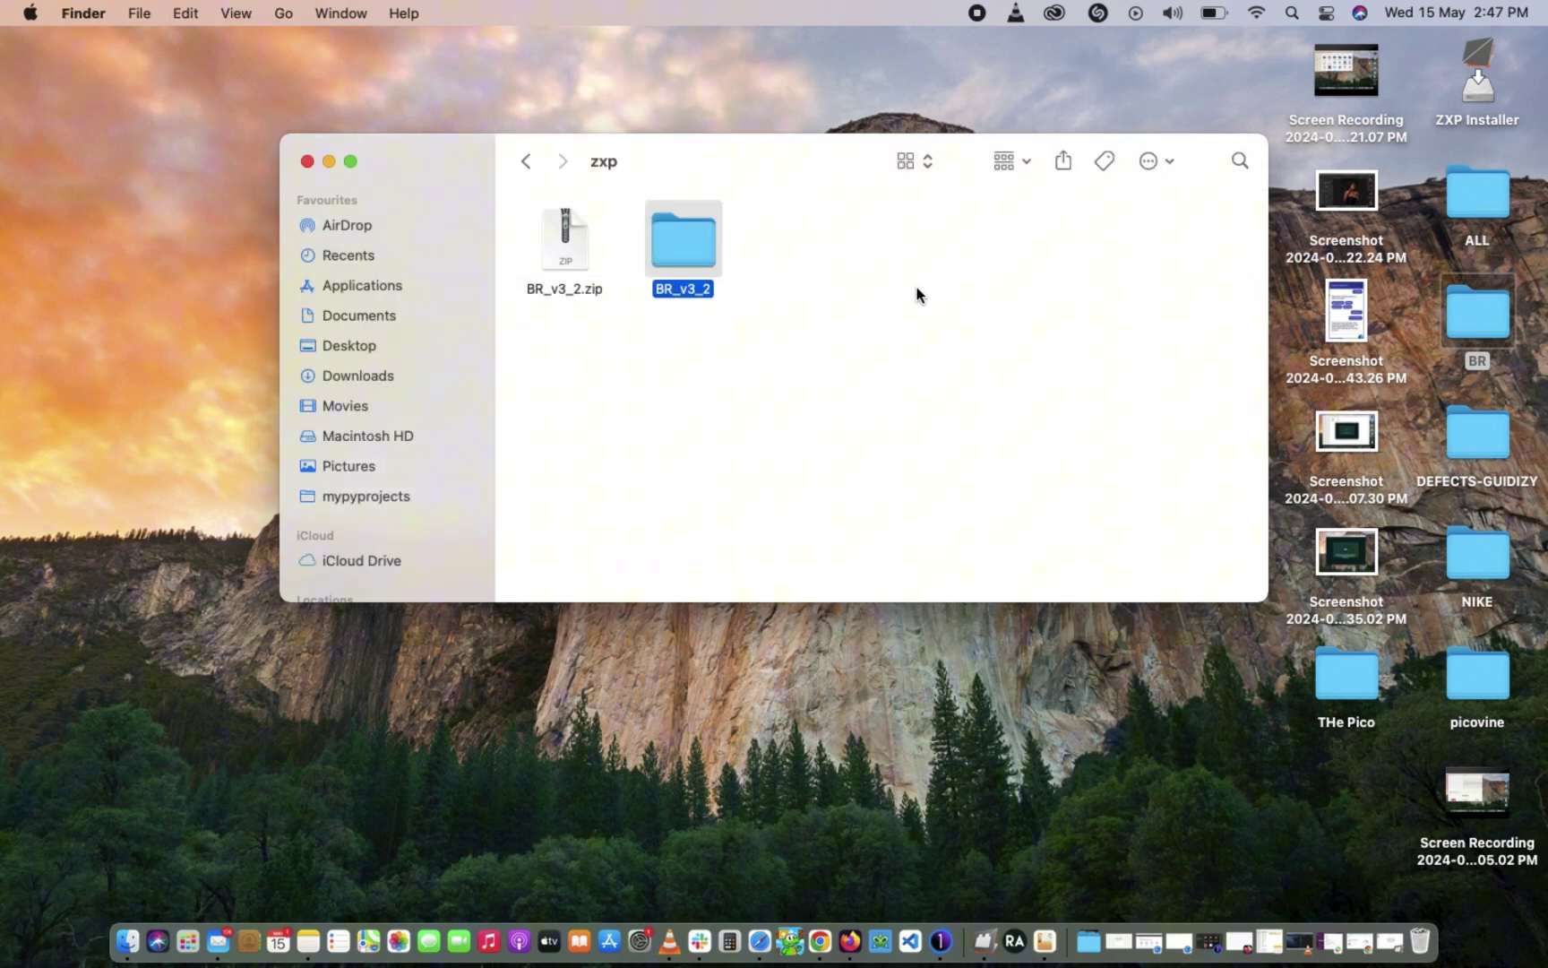
Open the extracted BR_v3_2 folder and locate BR_CC_.zxp
left_click(821, 310)
left_click_drag(763, 183, 492, 52)
double_click(419, 124)
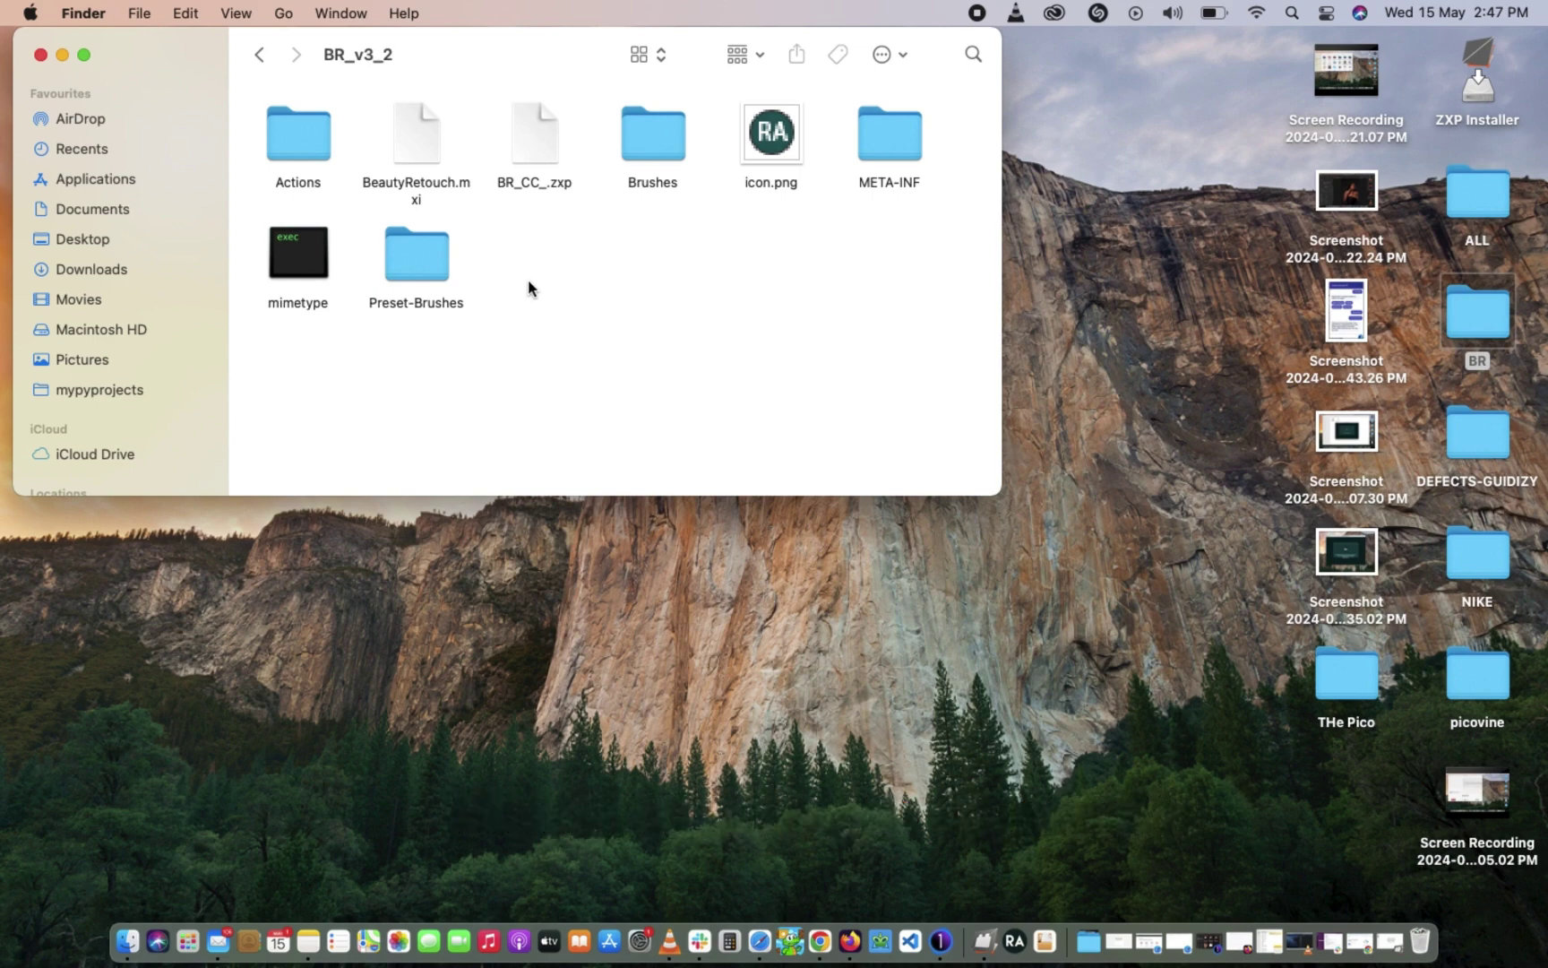
left_click(534, 136)
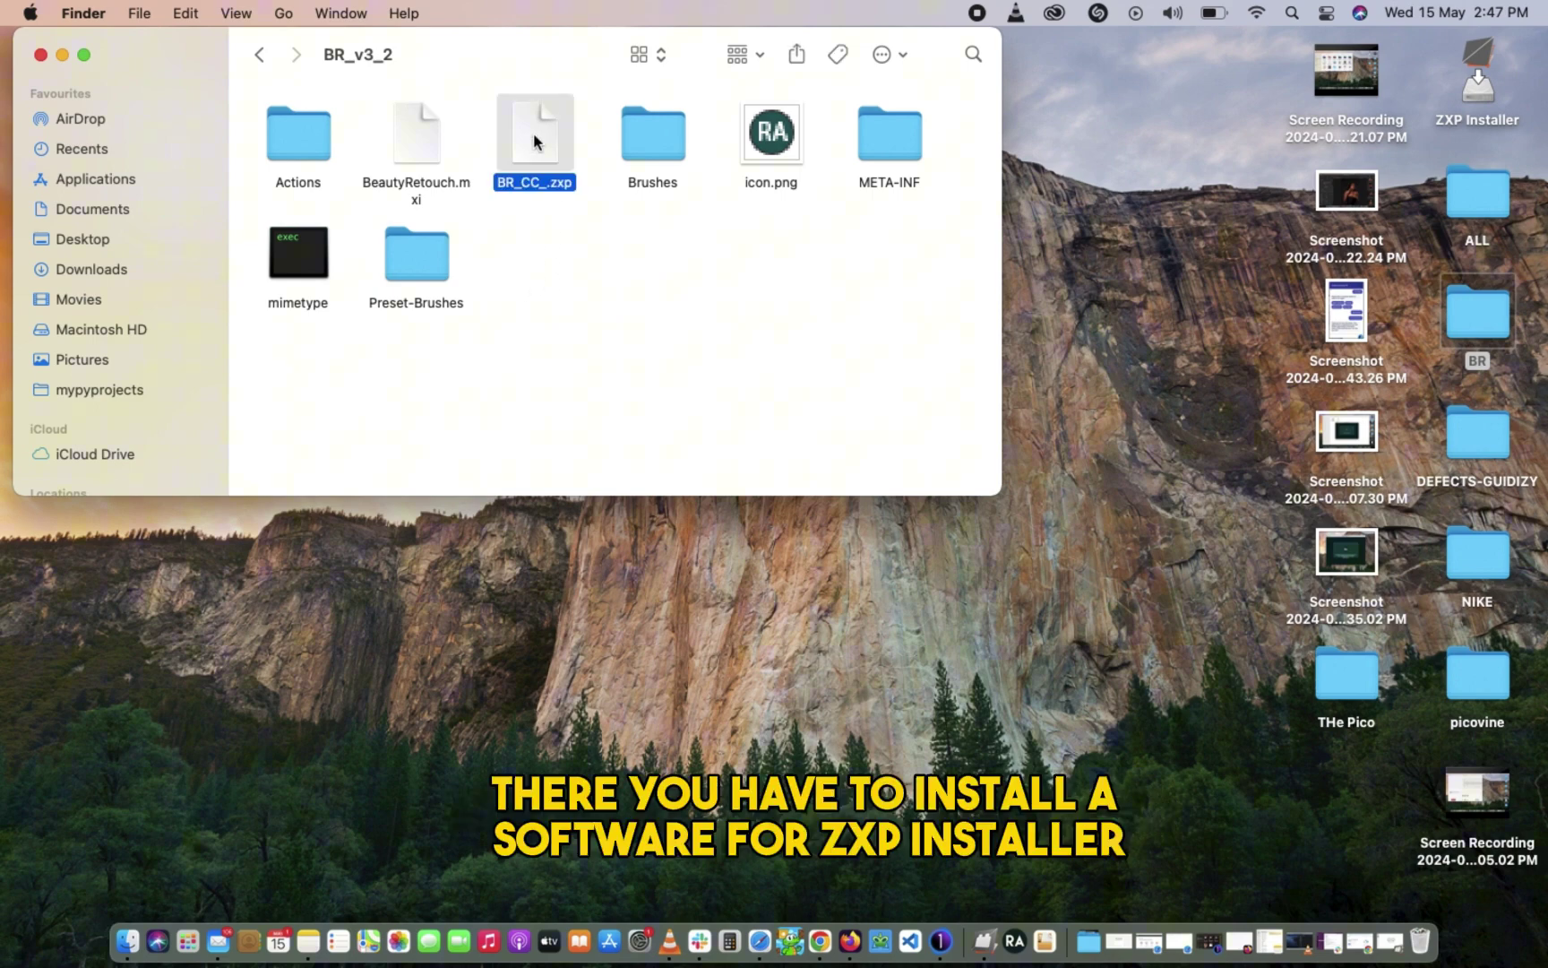
right_click(533, 132)
mouse_move(606, 179)
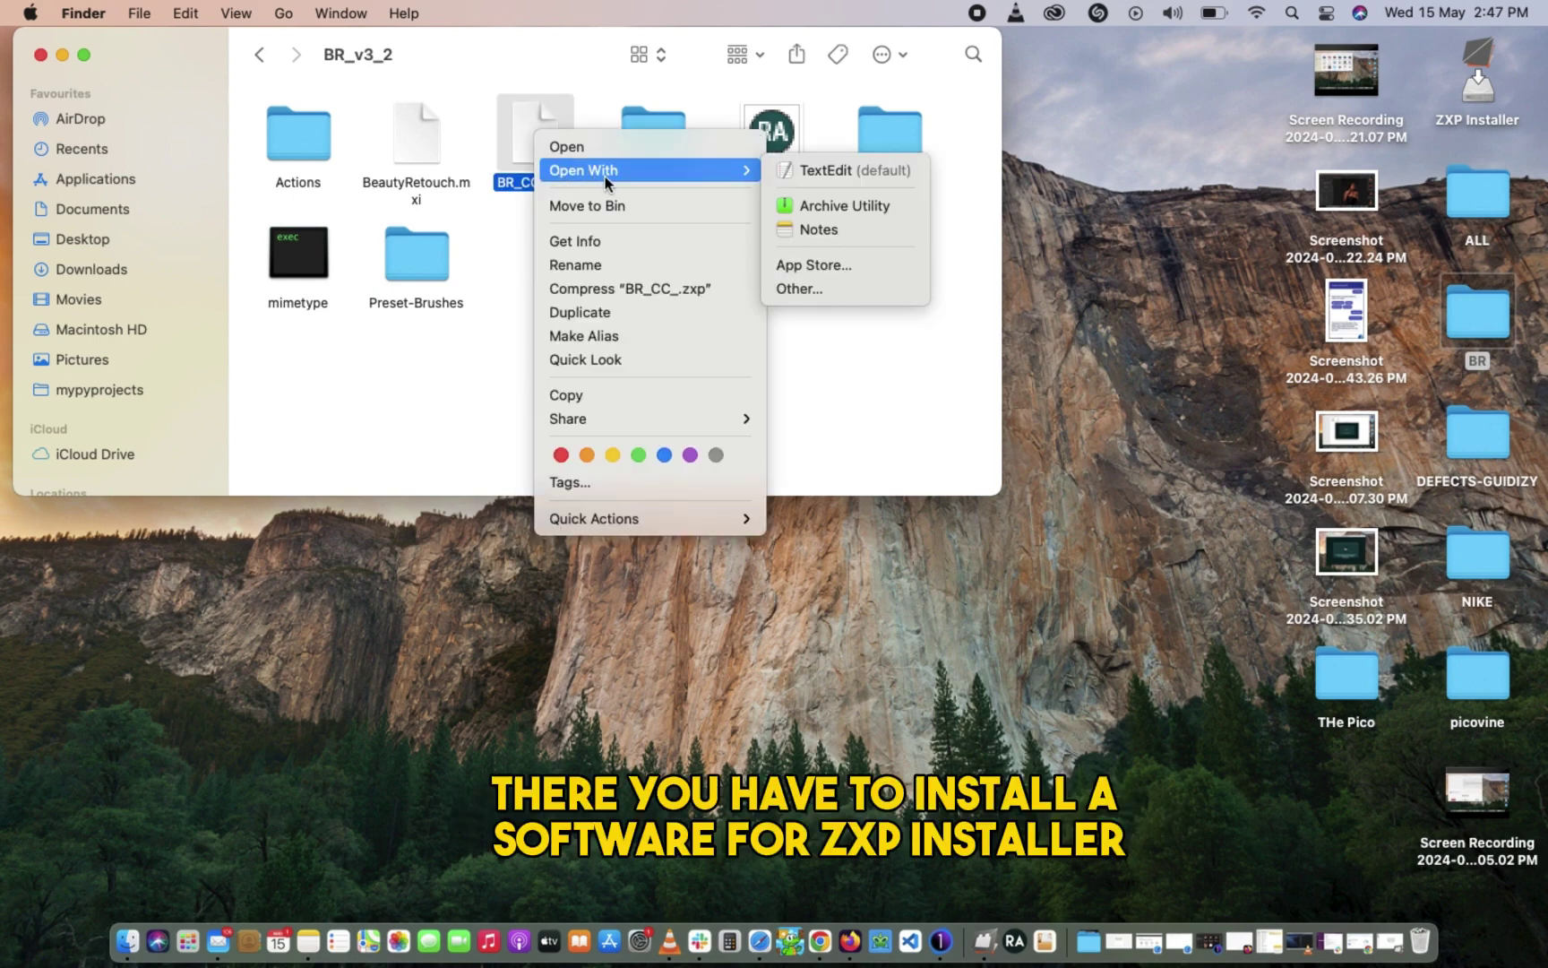
left_click(502, 270)
left_click(587, 233)
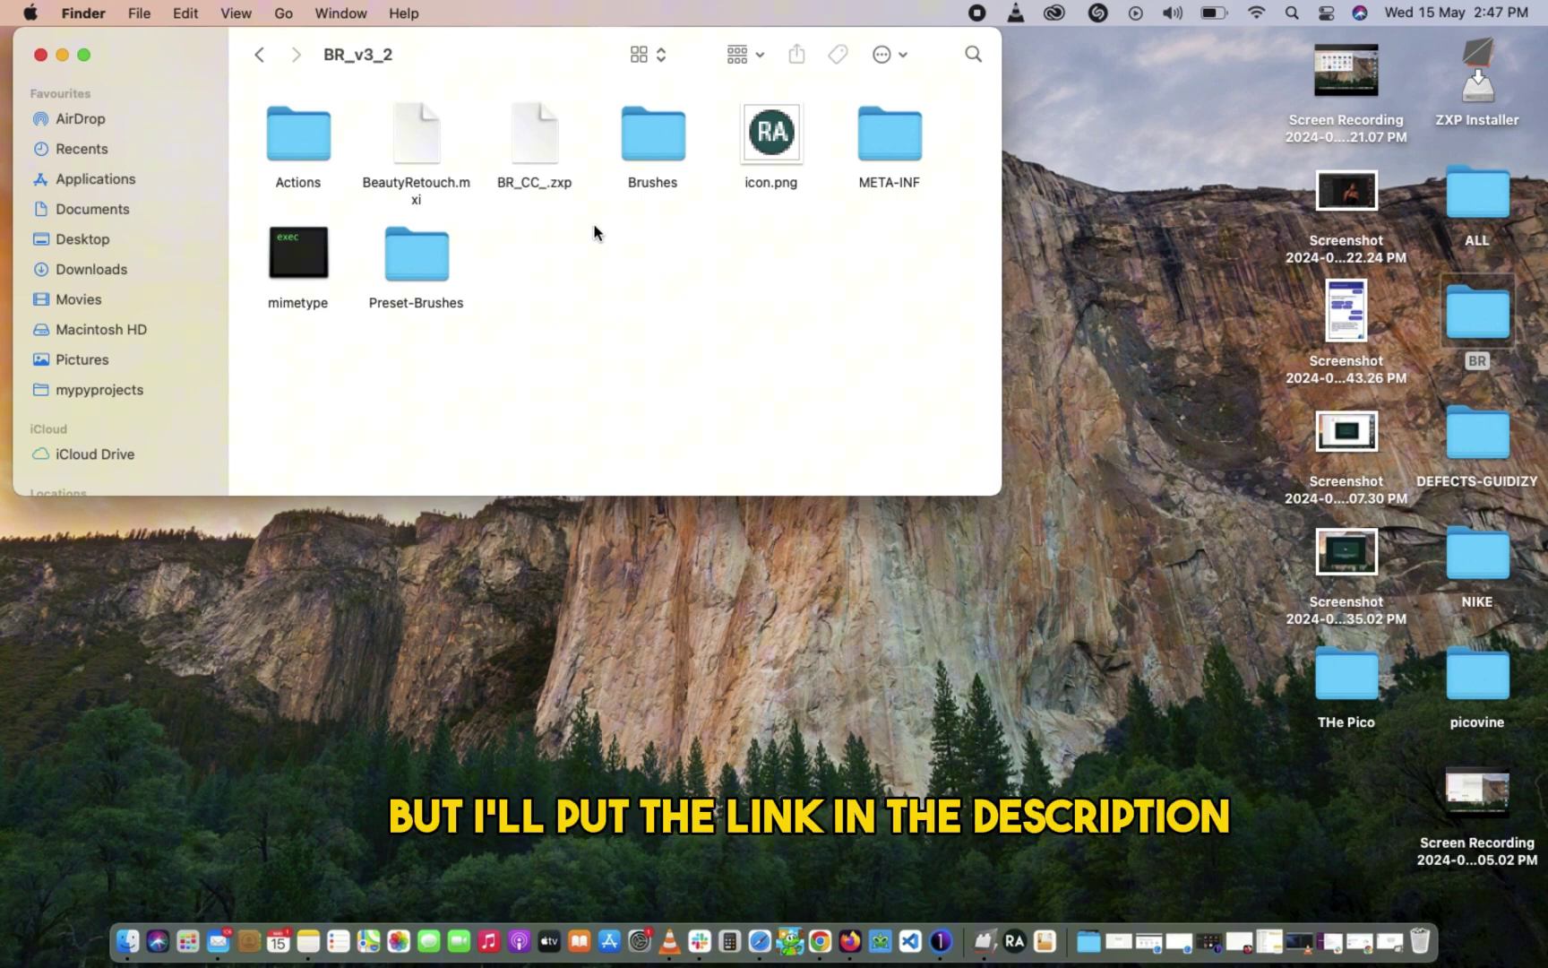
Drag BR_CC_.zxp into ZXP Installer from the Dock
left_click(533, 124)
left_click(983, 936)
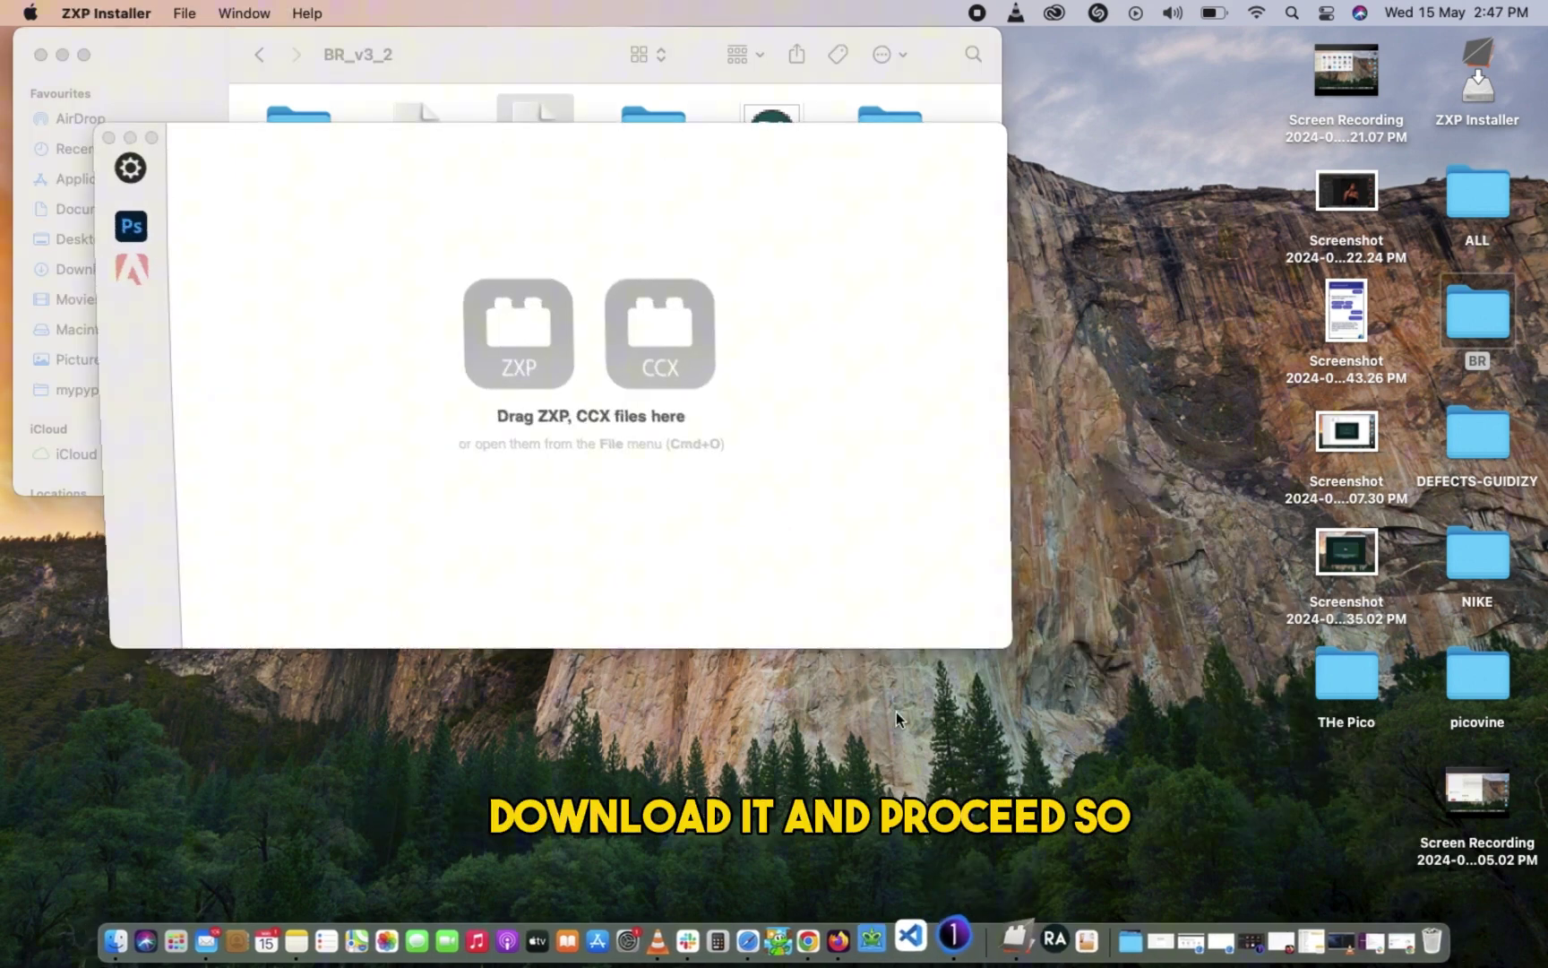
left_click_drag(614, 145, 664, 281)
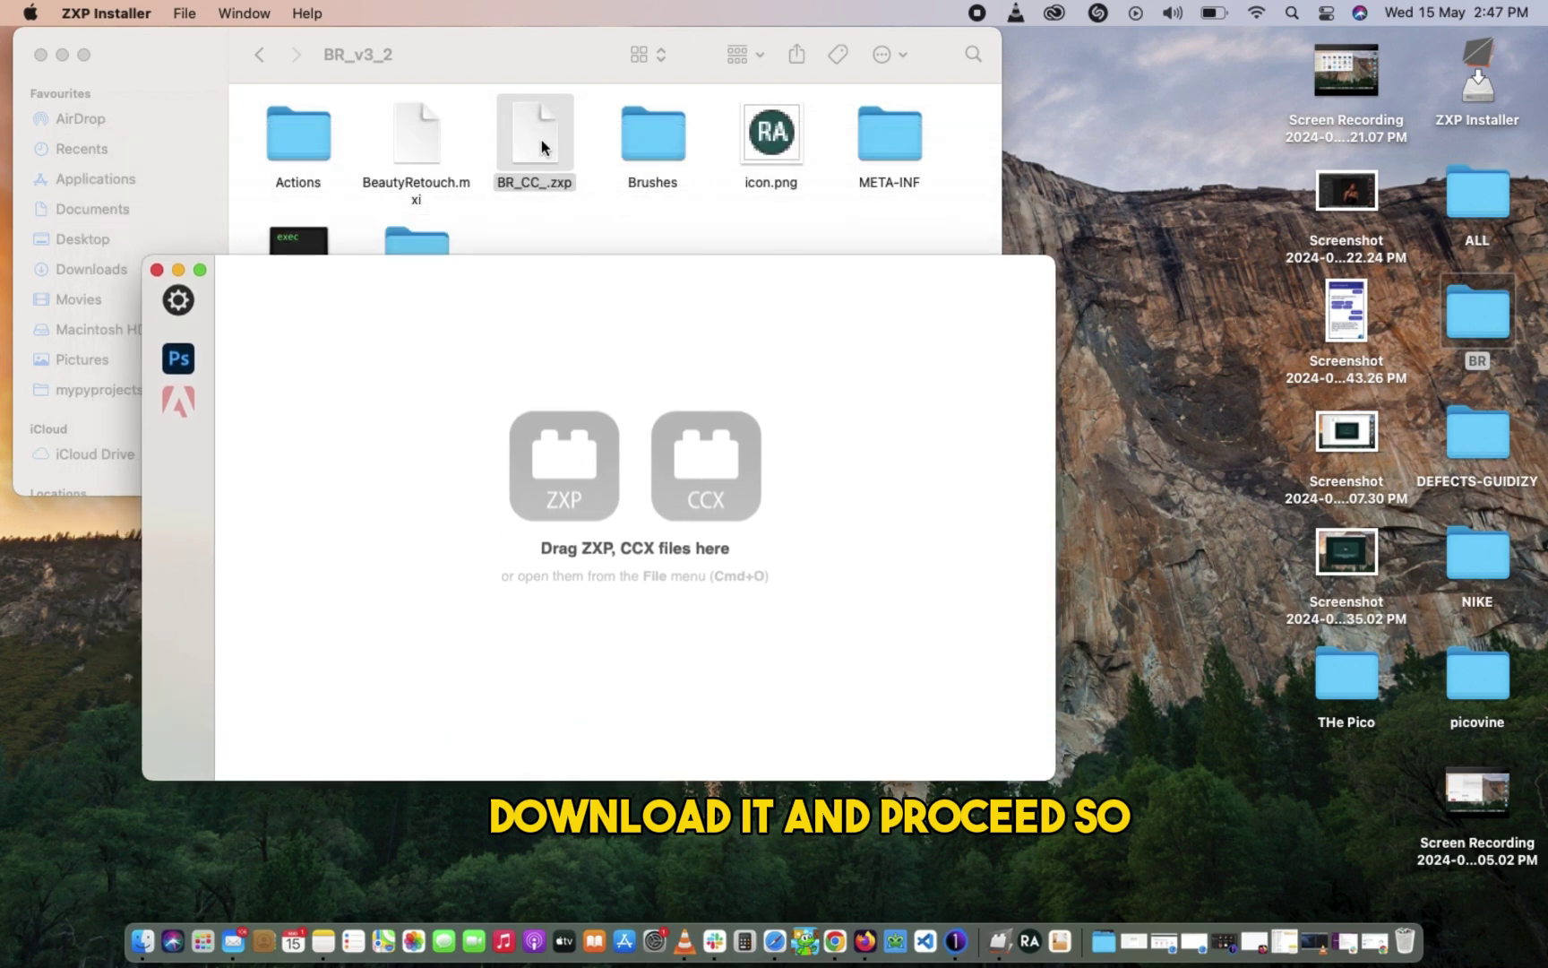
left_click_drag(535, 134, 557, 481)
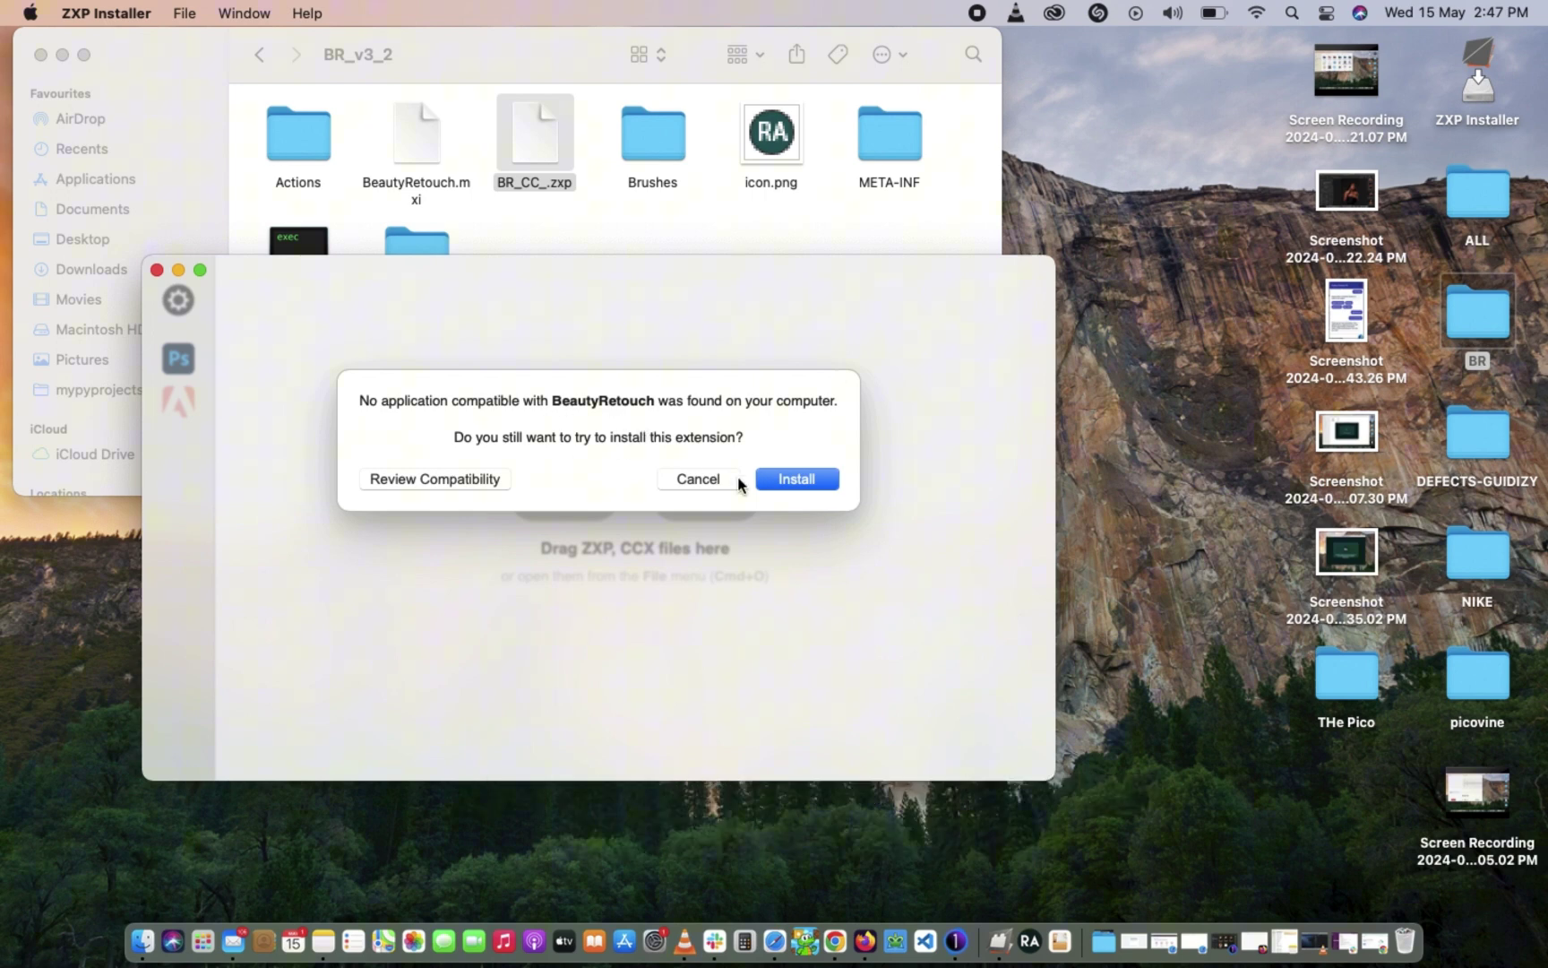
Install the extension with the account password, dismiss the success message, and close ZXP Installer
left_click(803, 480)
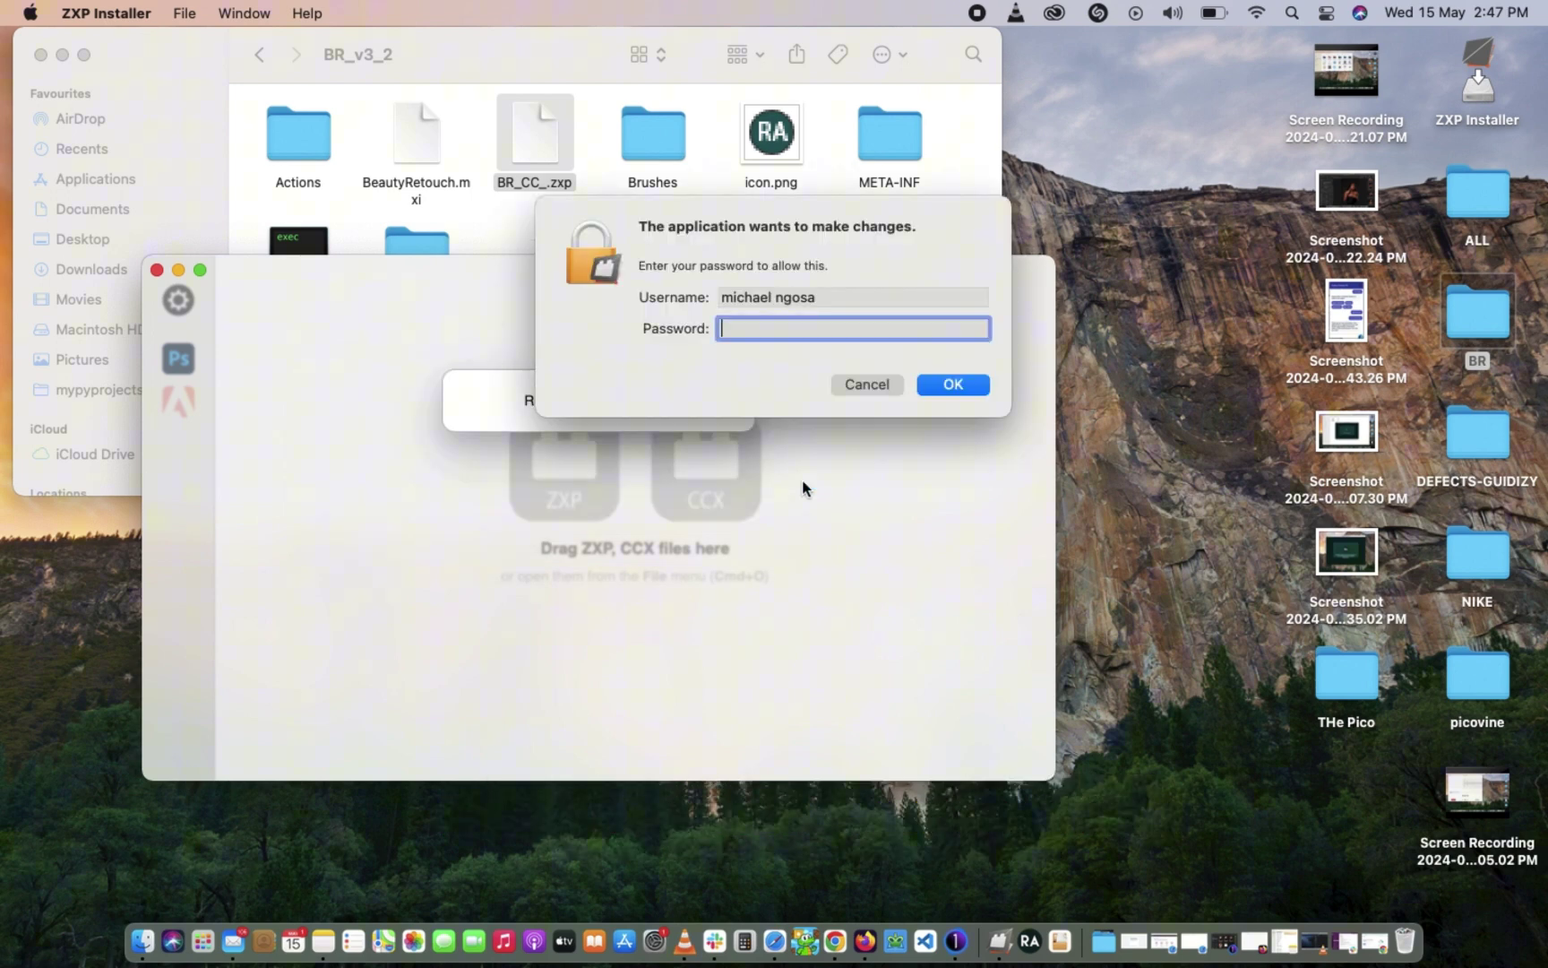
type("•••••••••")
left_click(972, 390)
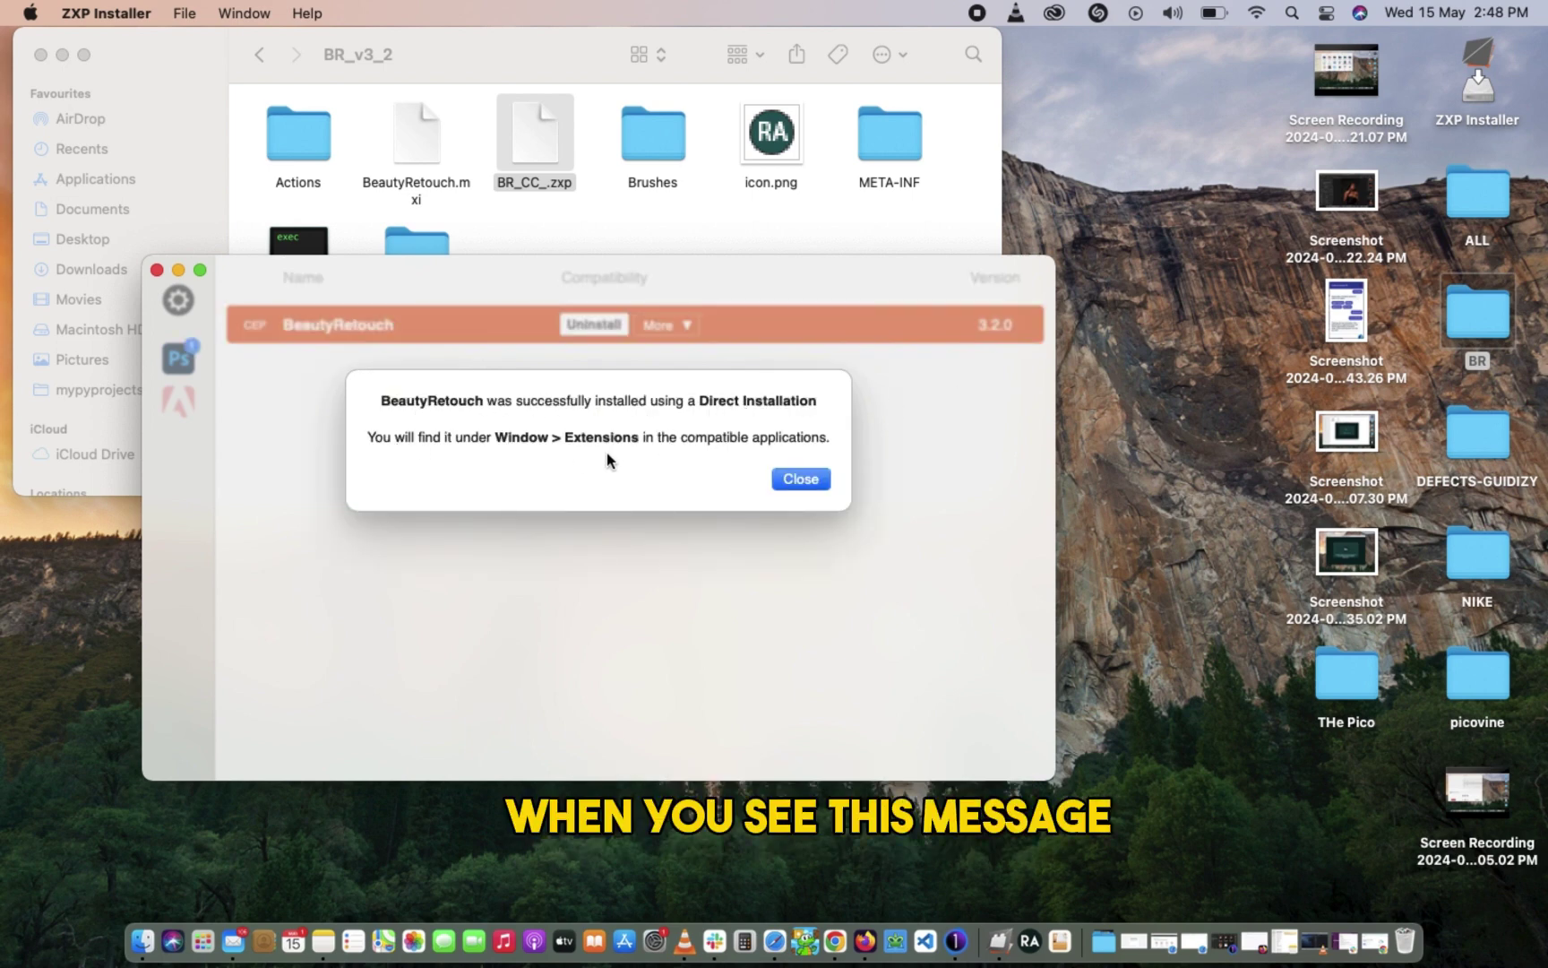
left_click(801, 479)
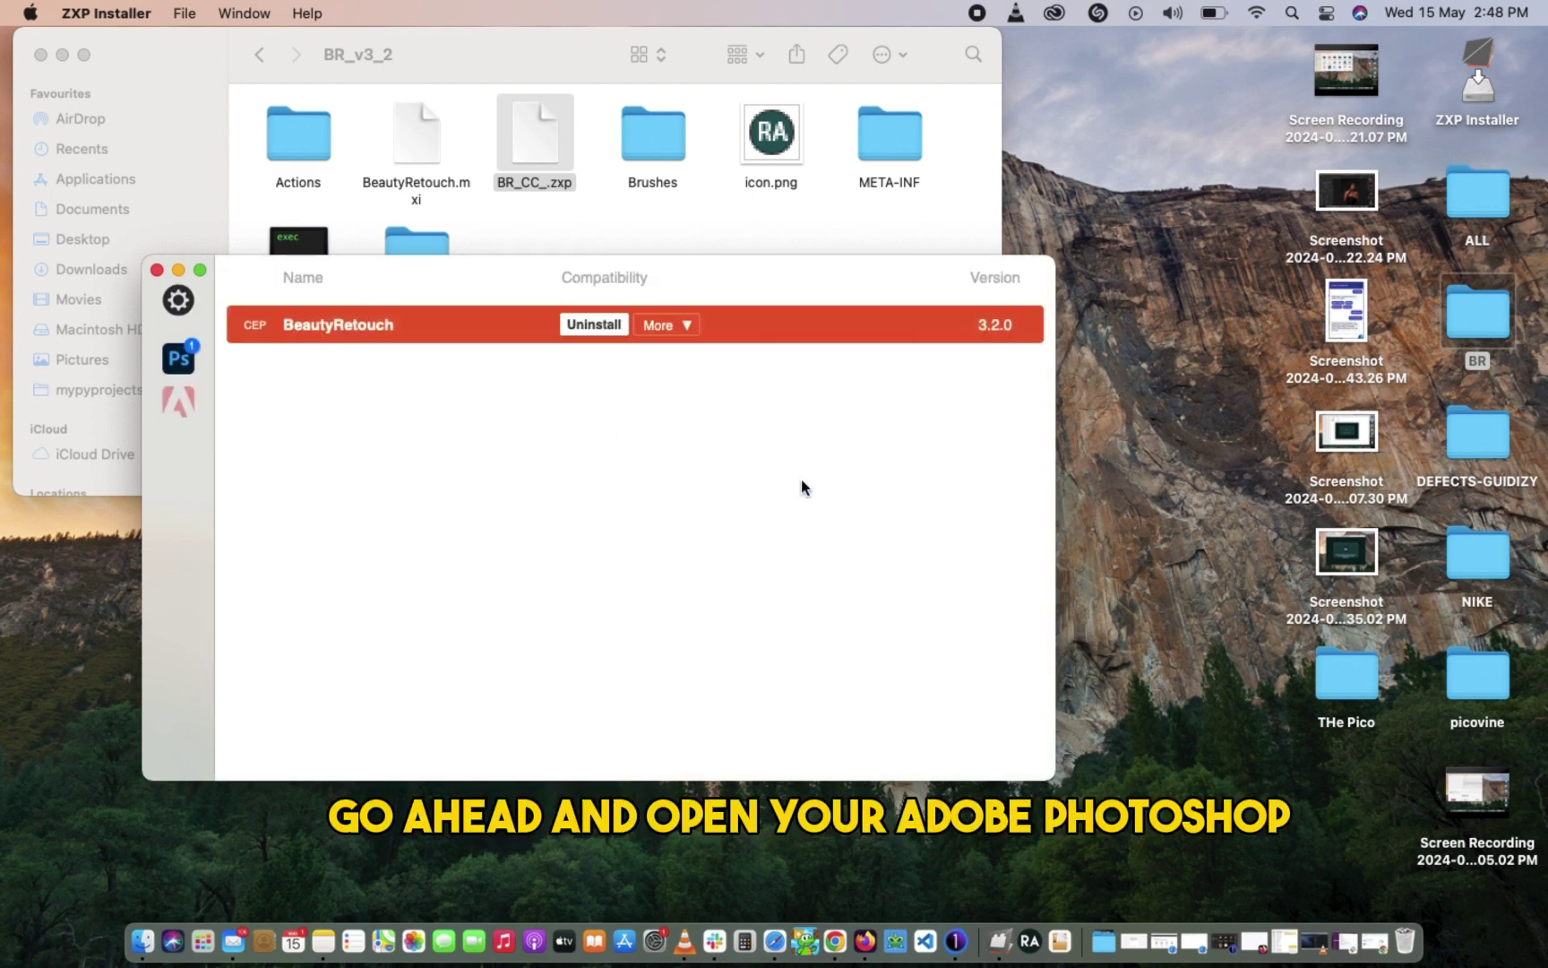
left_click(155, 269)
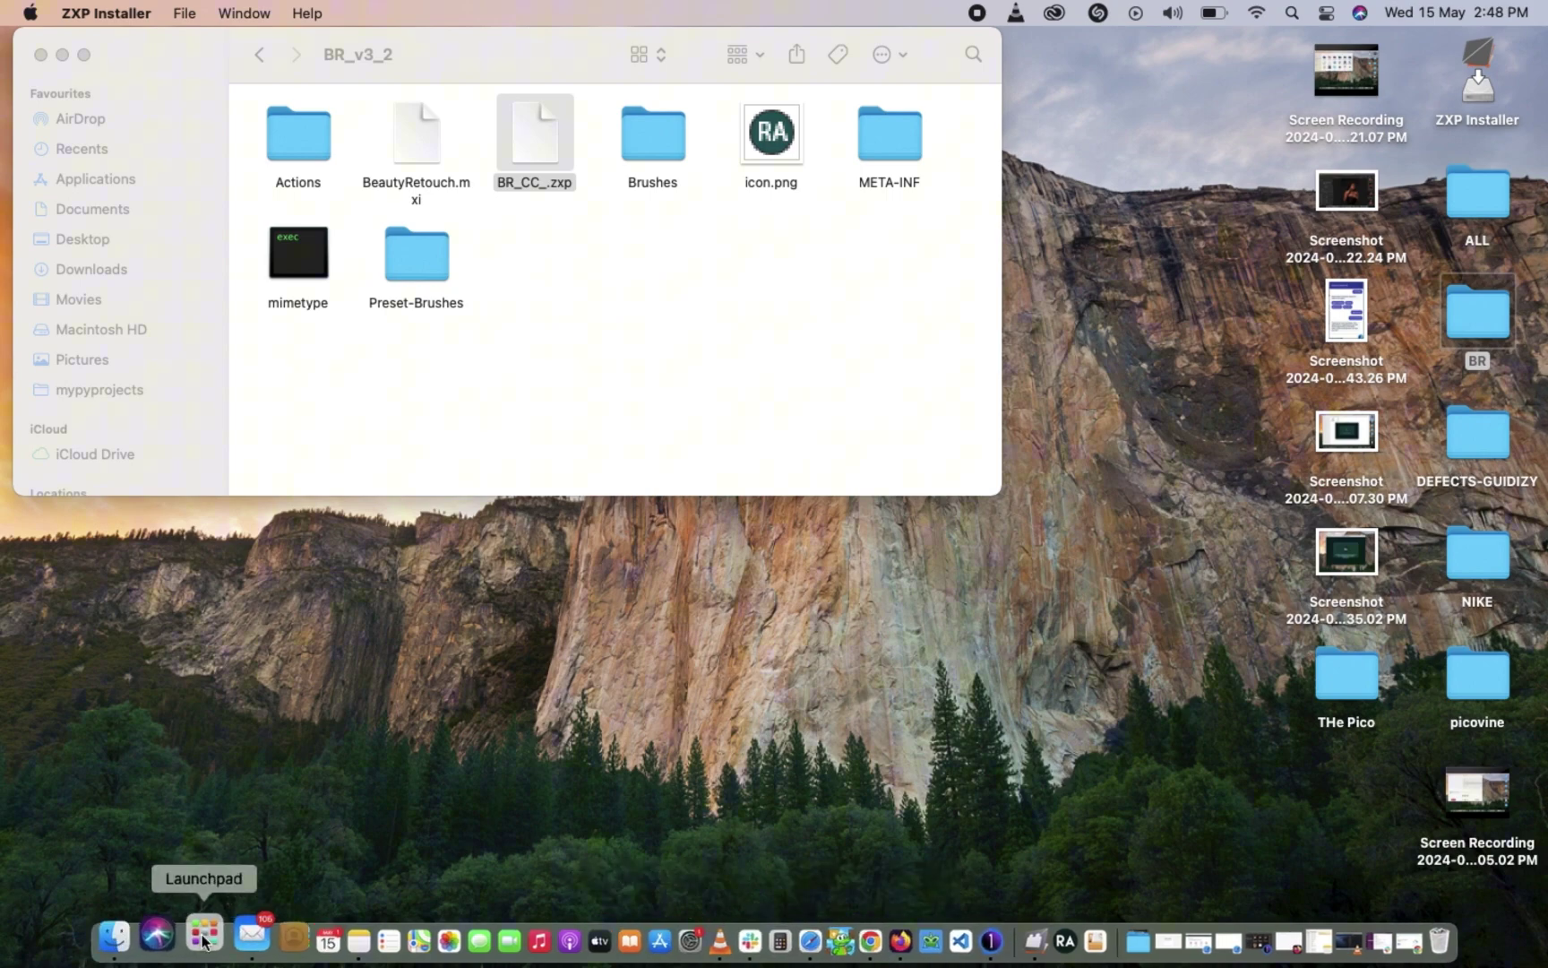
Launch Adobe Photoshop 2022 from Launchpad
left_click(204, 941)
scroll(1175, 712, "right", 5)
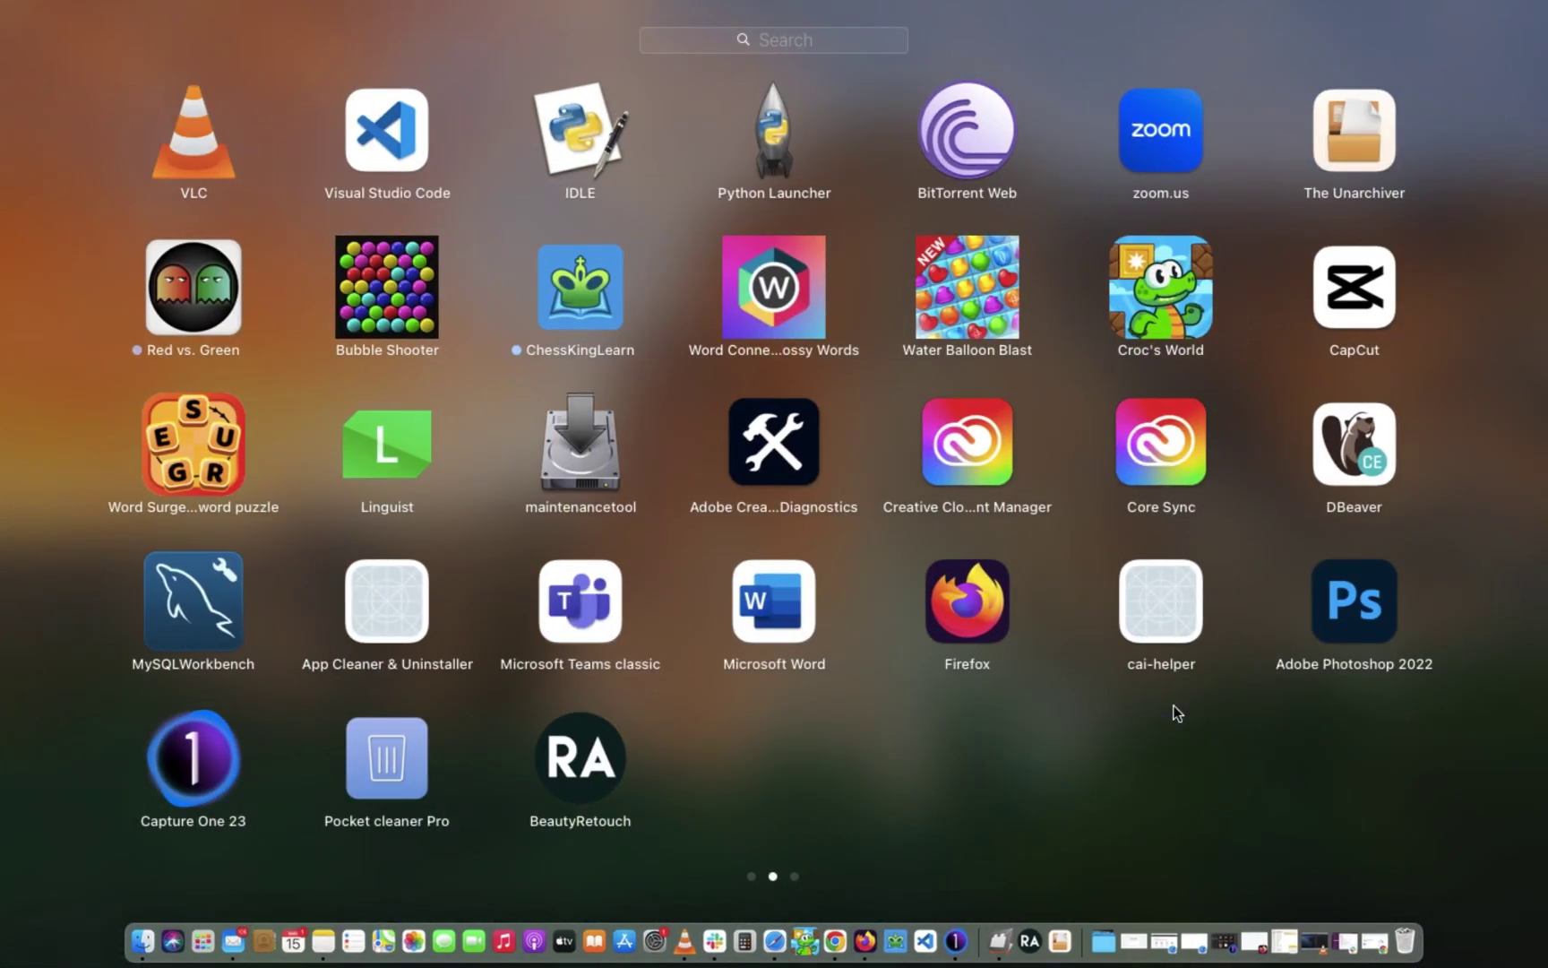
left_click(1397, 587)
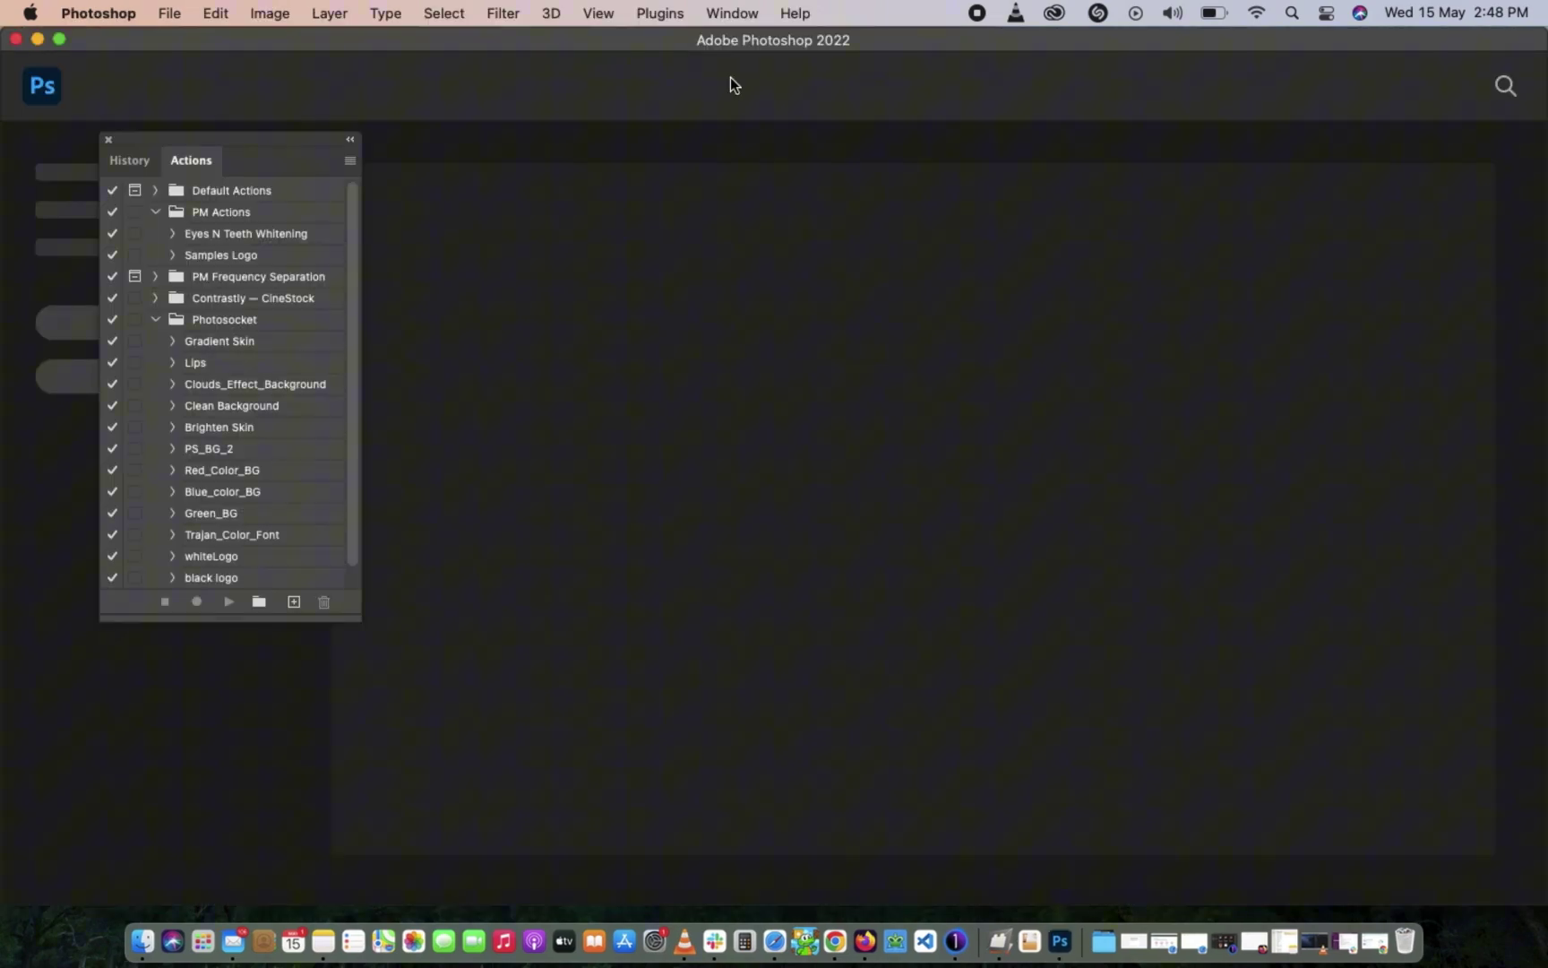
Open the BEAUTY RETOUCH v3 panel via Window > Extensions (legacy)
left_click(730, 13)
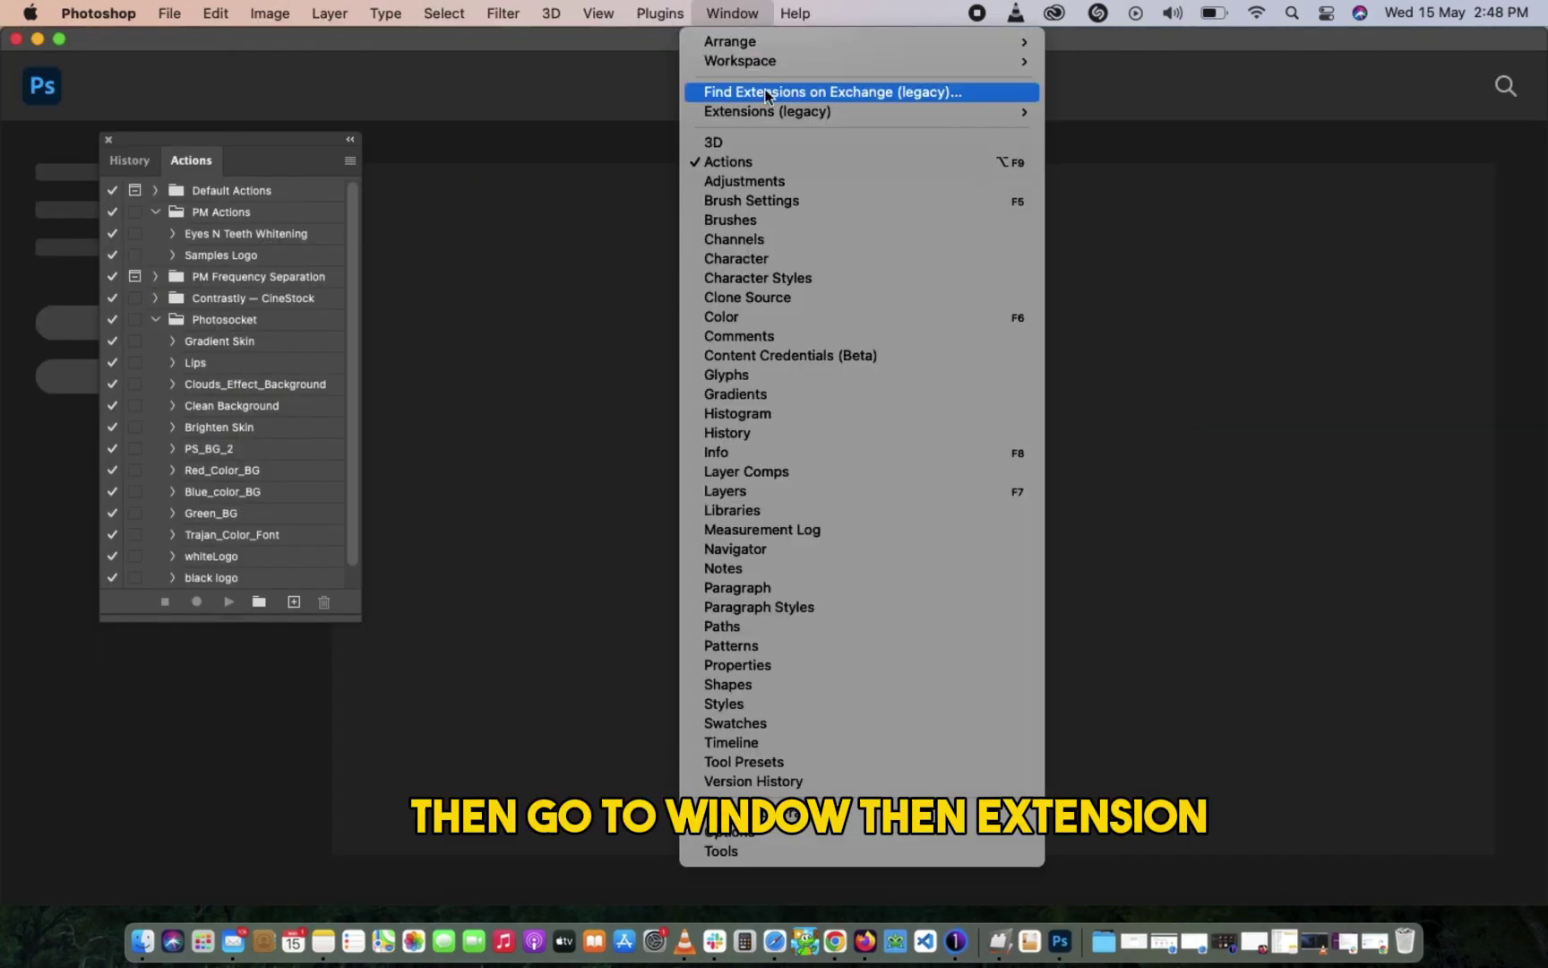
mouse_move(770, 114)
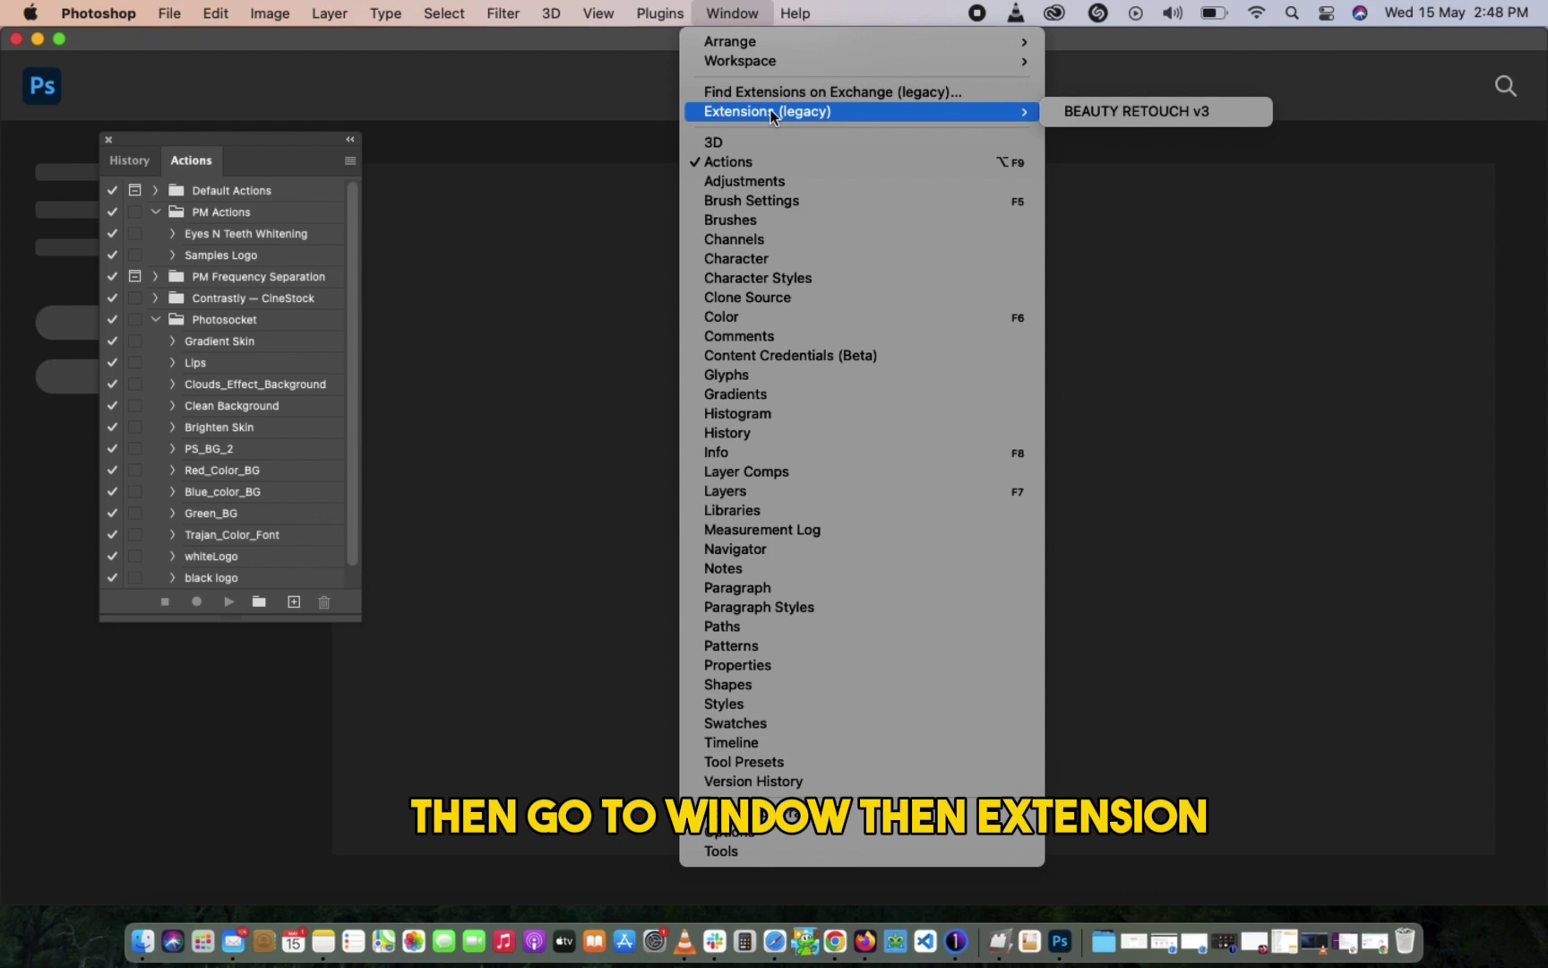
left_click(1137, 112)
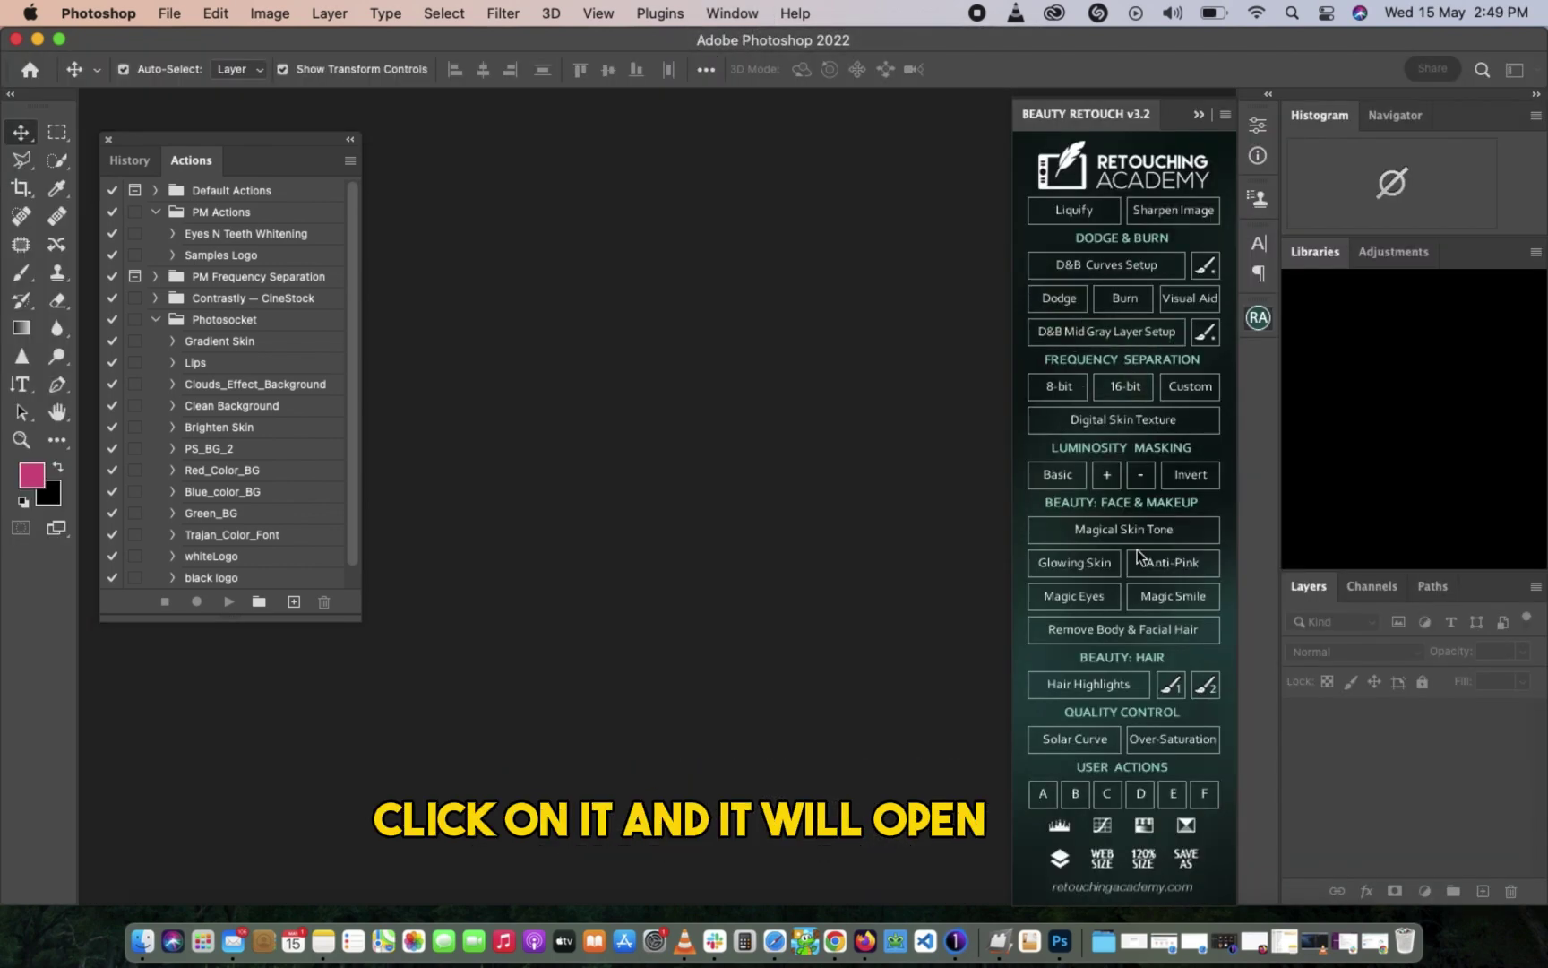